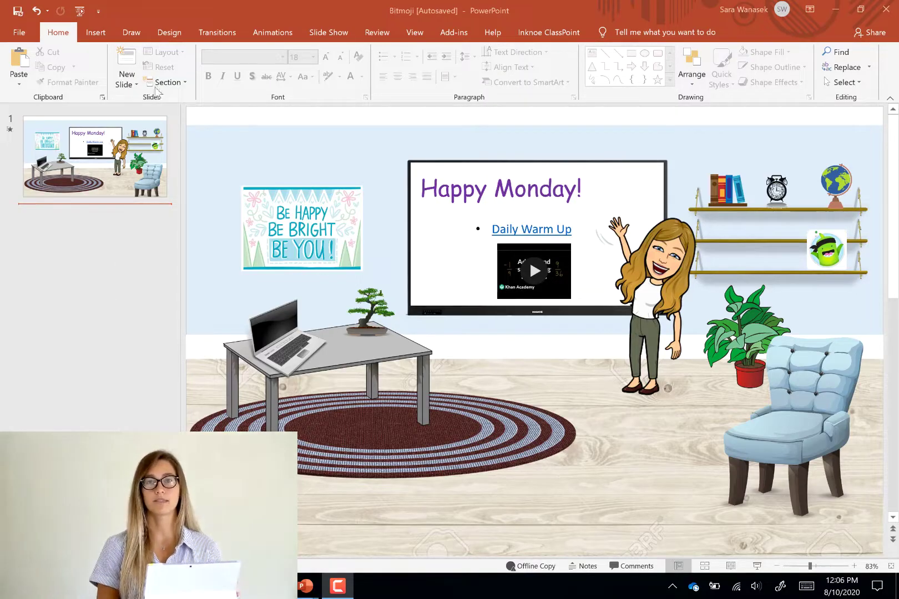
# Step: View the saved Bitmoji classroom pictures in File Explorer, then close it and return to PowerPoint
pyautogui.click(127, 83)
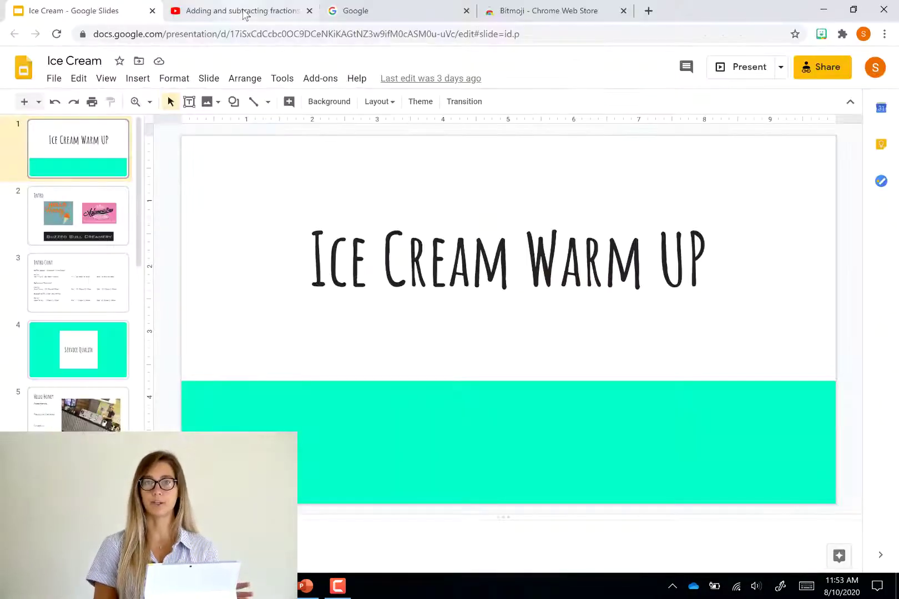
pyautogui.click(243, 13)
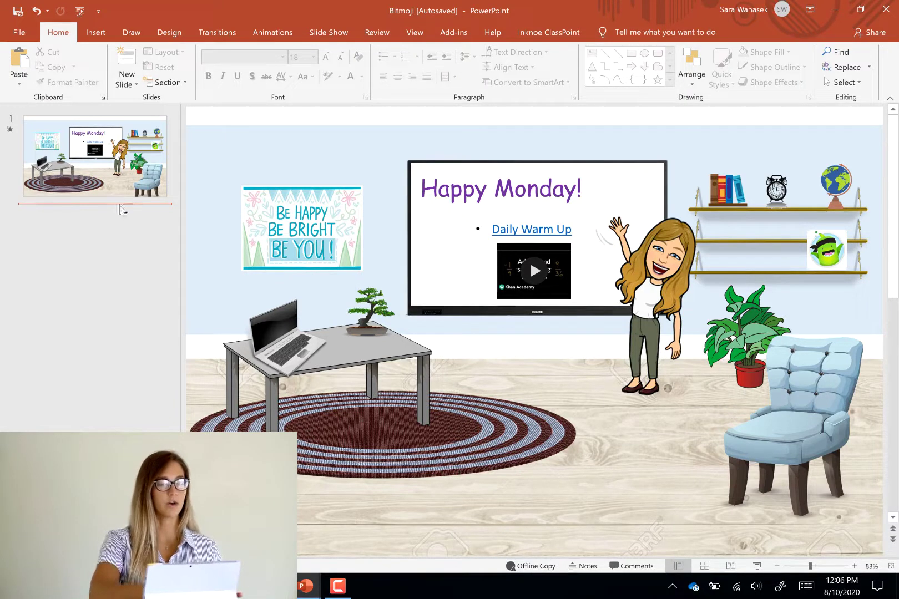
# Step: Add a second slide and delete both its title and content placeholders
pyautogui.click(126, 69)
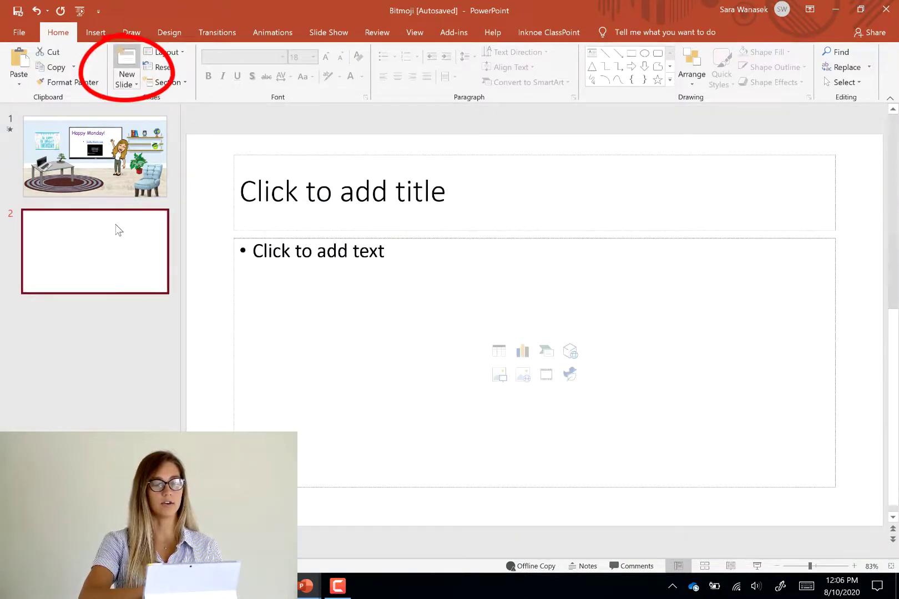
pyautogui.click(356, 156)
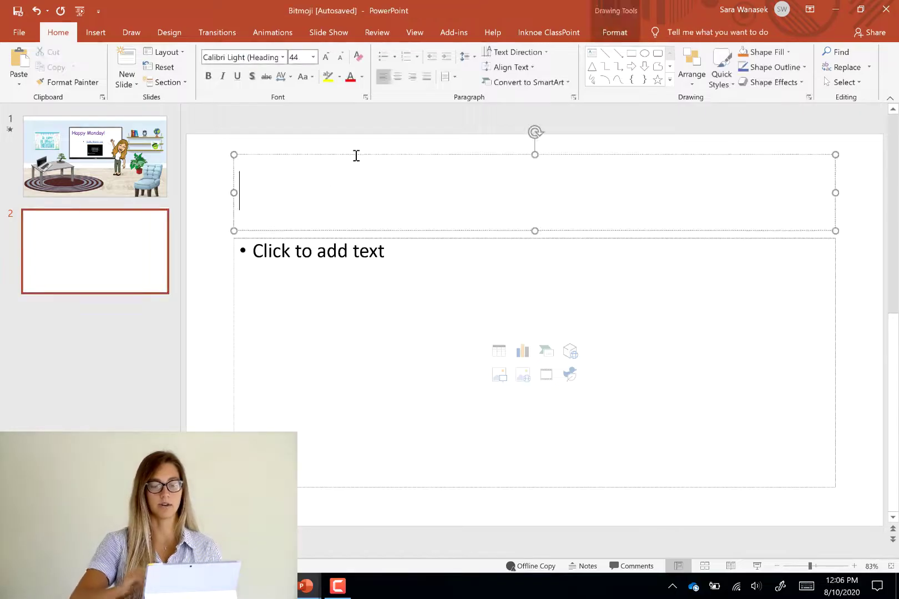
pyautogui.click(365, 154)
pyautogui.press('Delete')
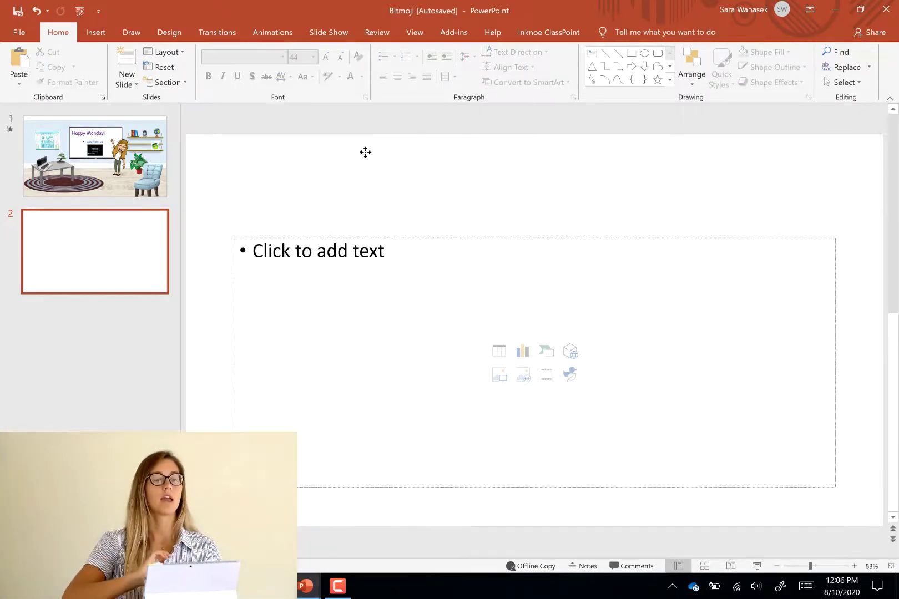
pyautogui.click(420, 238)
pyautogui.press('Delete')
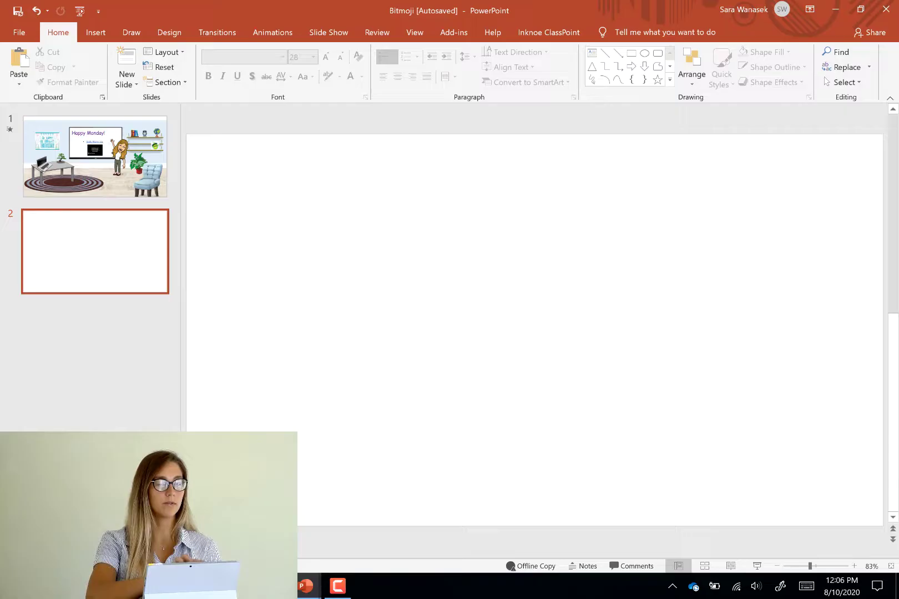
pyautogui.hotkey('alt', 'Tab')
# Step: Search Google Images for 'floor', filtered to images labeled for reuse
pyautogui.click(388, 10)
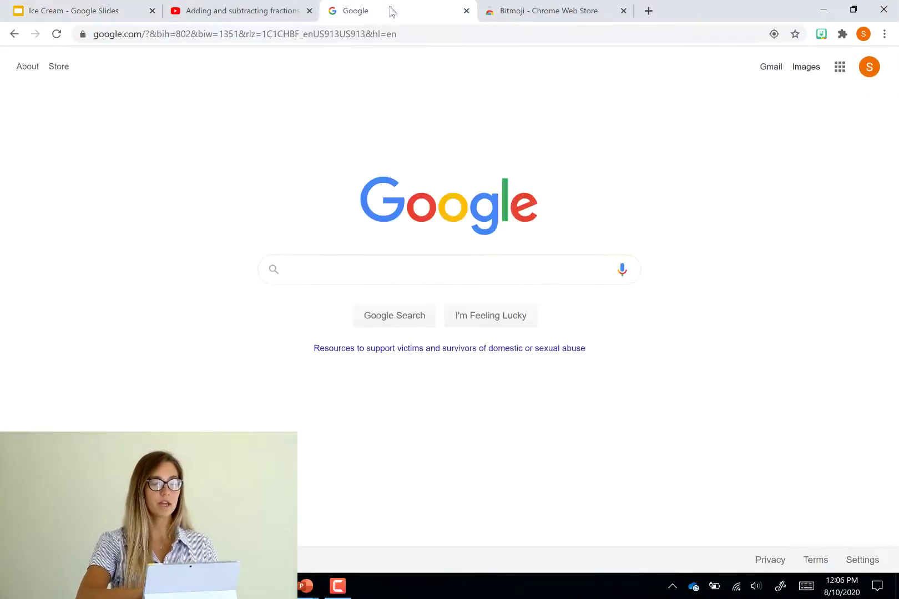
pyautogui.write('floor')
pyautogui.press('Return')
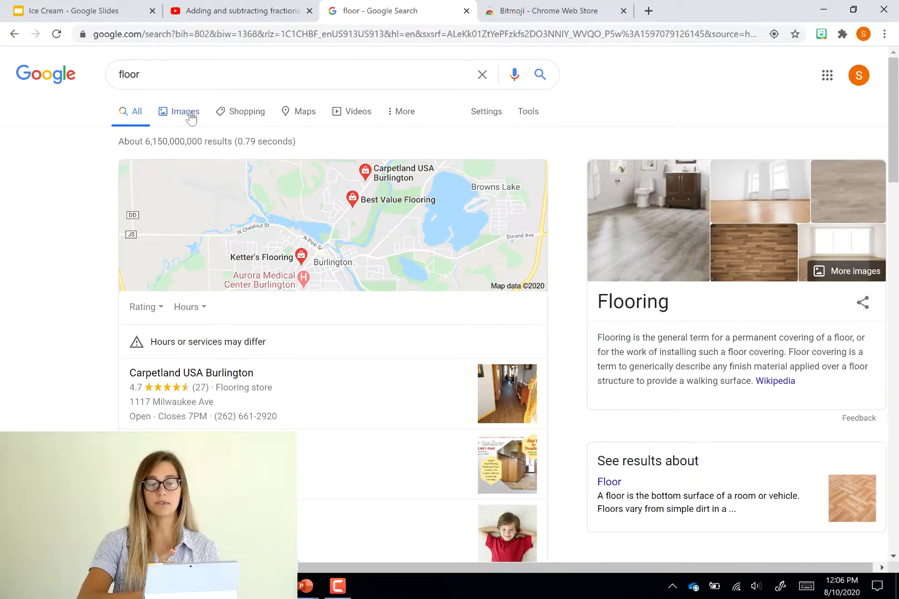
pyautogui.click(191, 113)
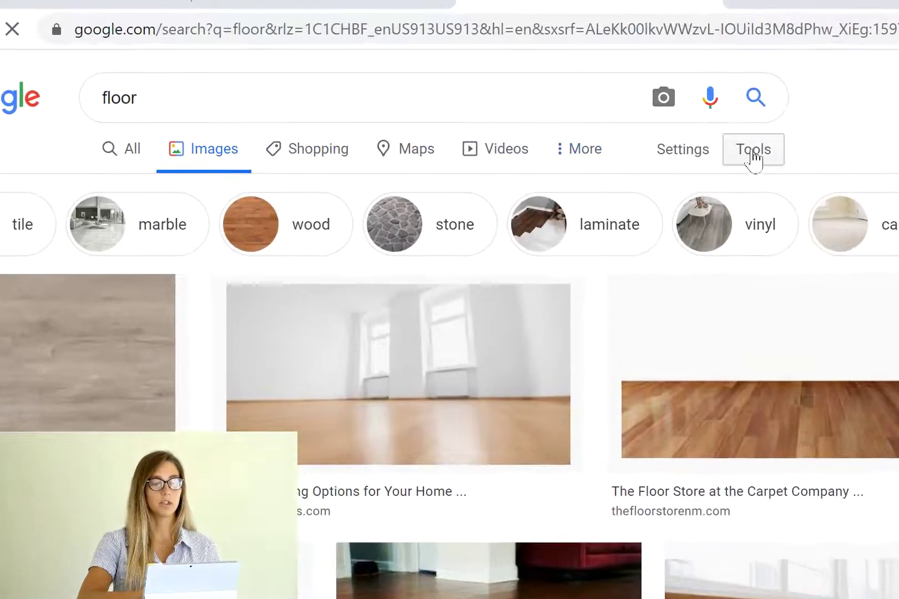
pyautogui.click(509, 110)
pyautogui.click(332, 190)
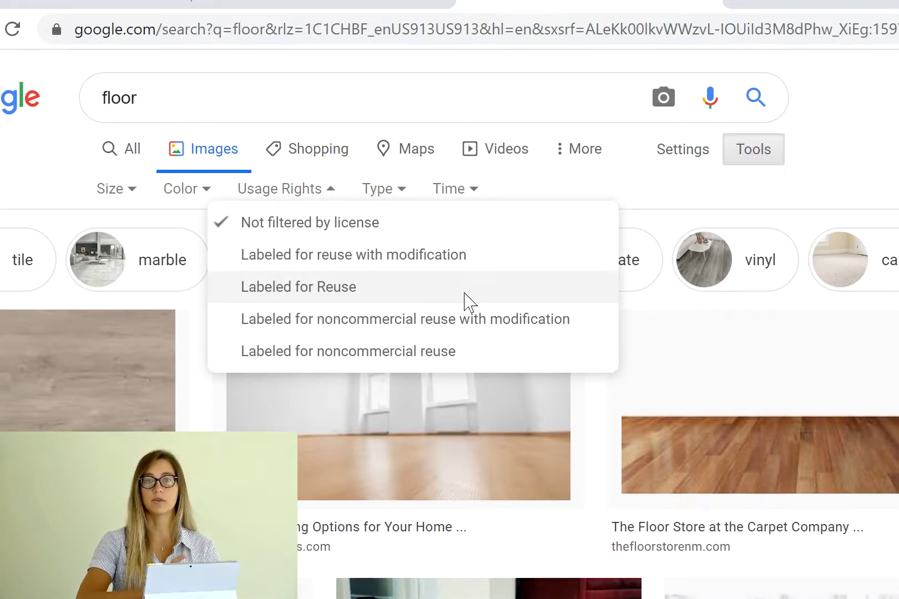
pyautogui.click(463, 300)
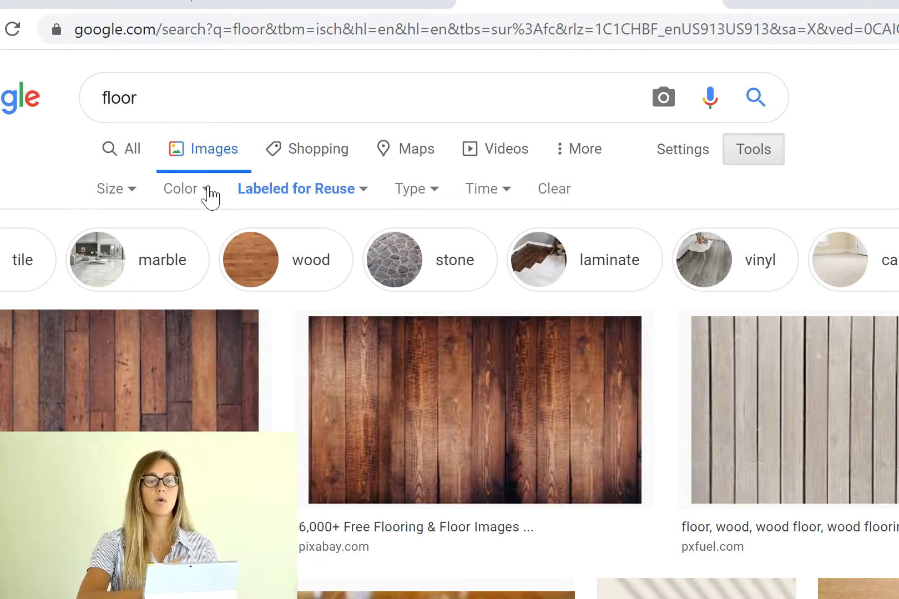
pyautogui.click(208, 190)
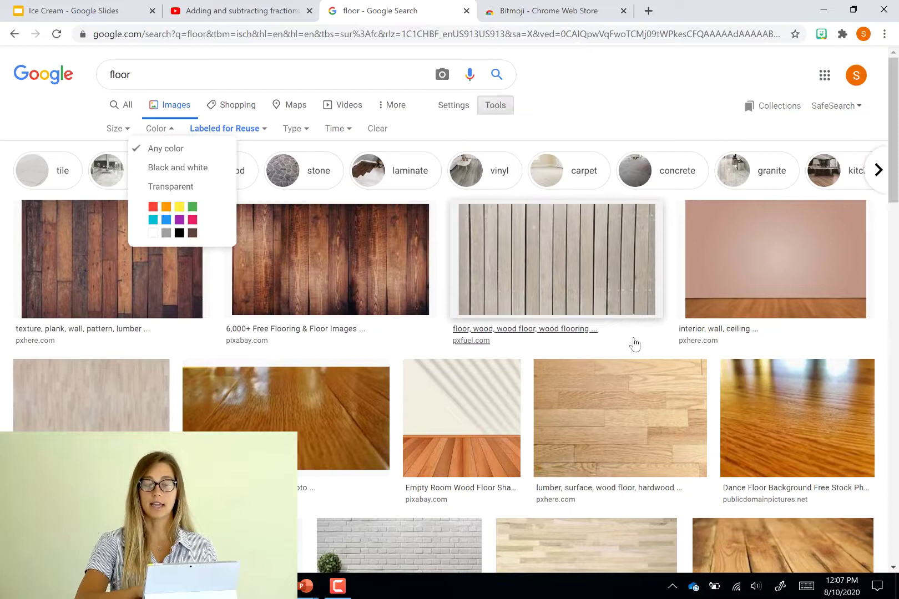
# Step: Save the light wood-plank floor image to the computer and return to PowerPoint
pyautogui.click(626, 424)
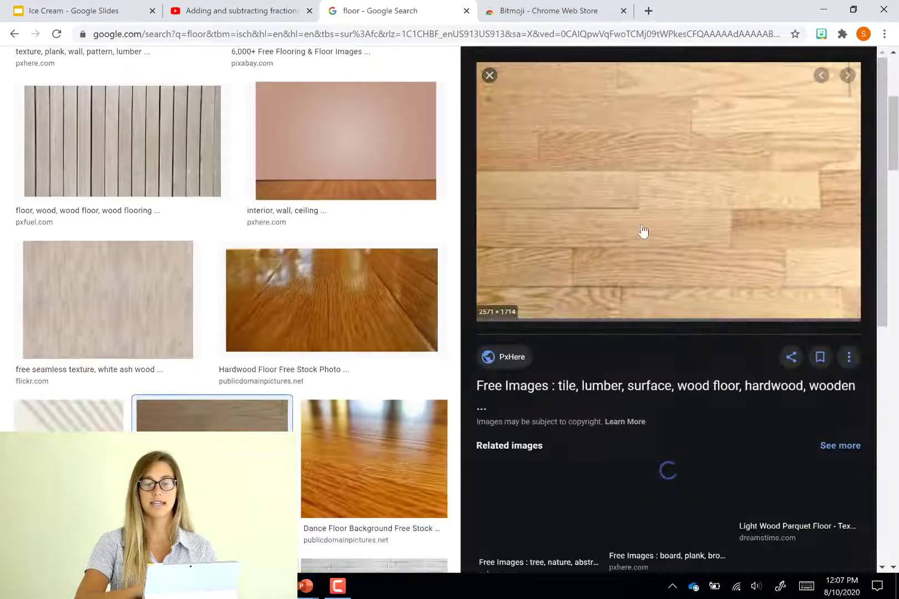
pyautogui.rightClick(643, 232)
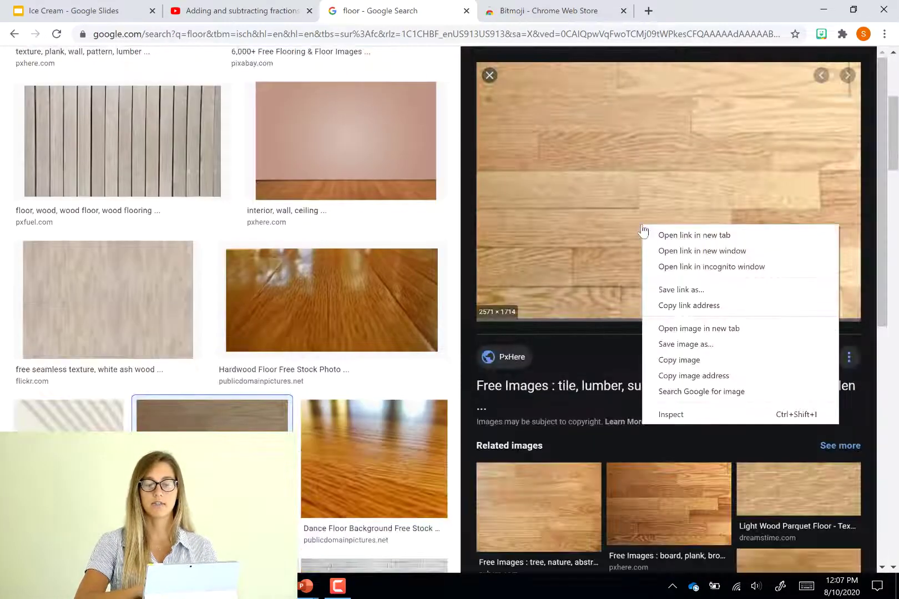
pyautogui.click(693, 349)
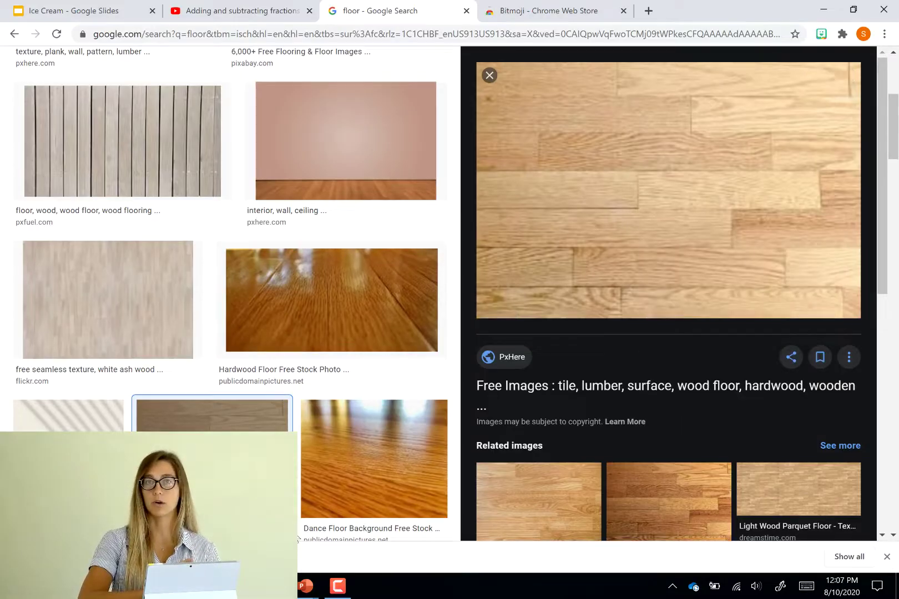
pyautogui.click(304, 587)
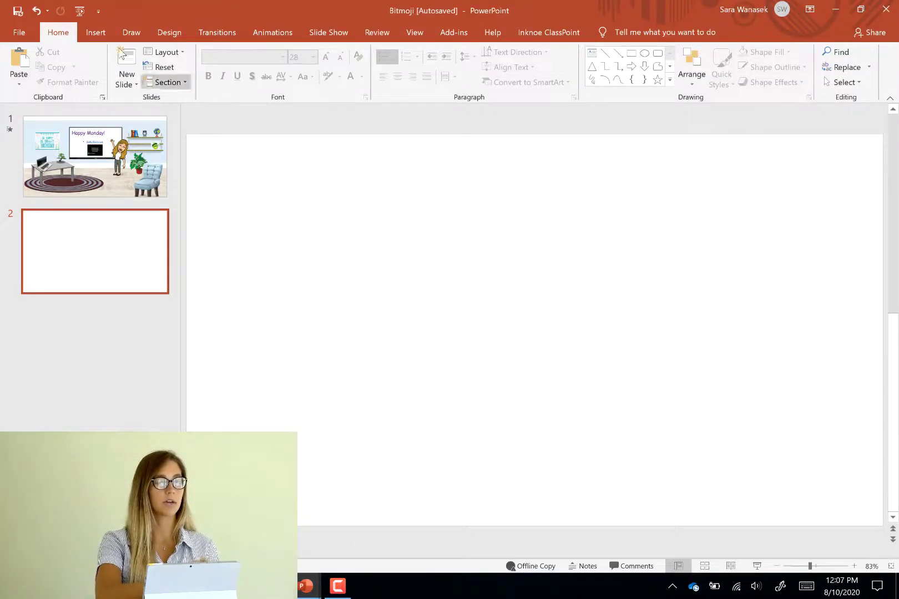
# Step: Insert the Floor picture from this device onto slide 2
pyautogui.click(99, 35)
pyautogui.click(96, 71)
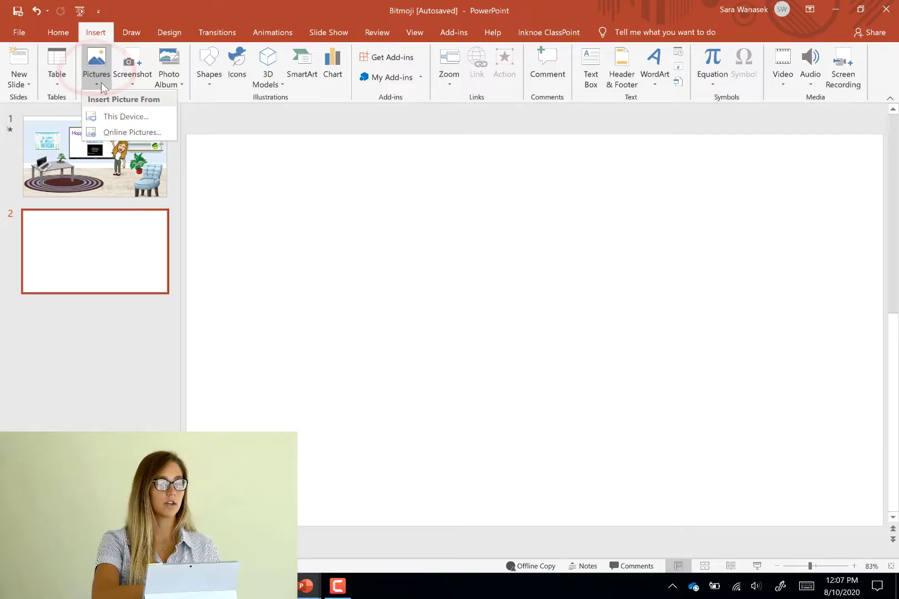
pyautogui.click(139, 120)
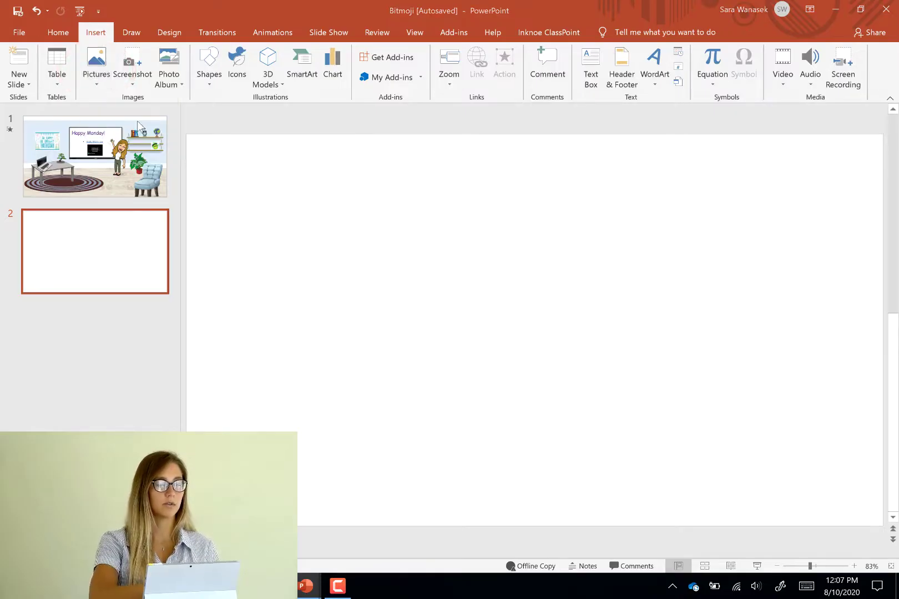
pyautogui.scroll(-5, 261, 167)
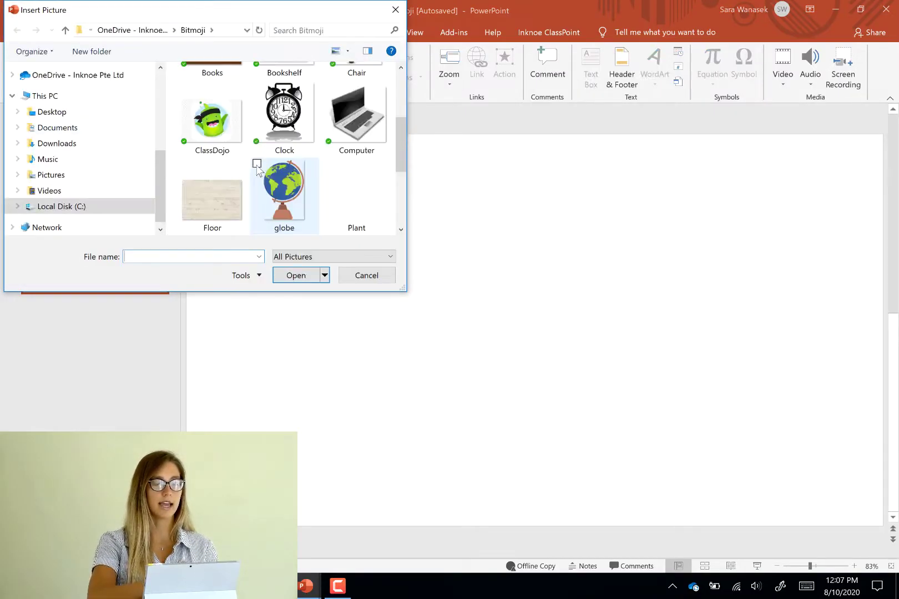
pyautogui.rightClick(216, 136)
pyautogui.click(216, 136)
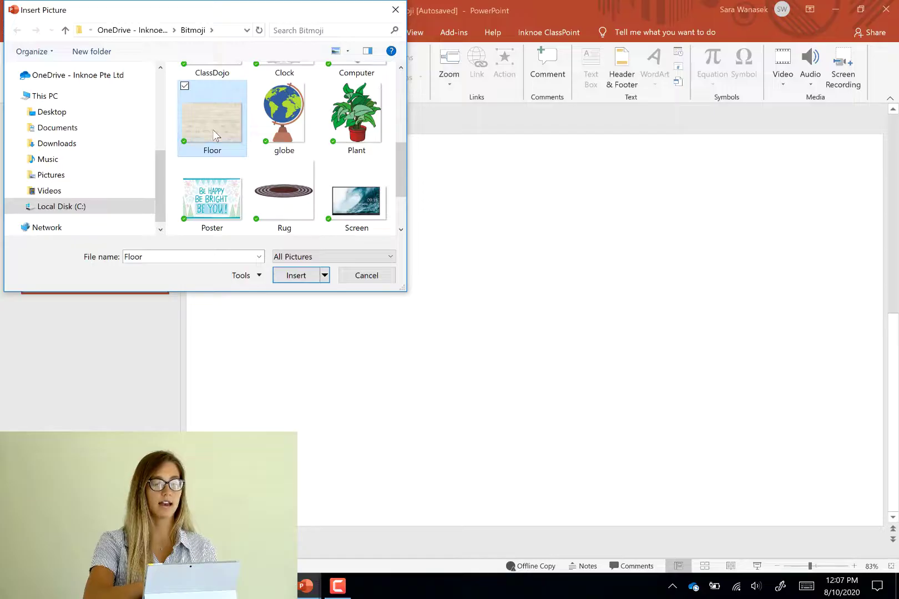
pyautogui.click(302, 276)
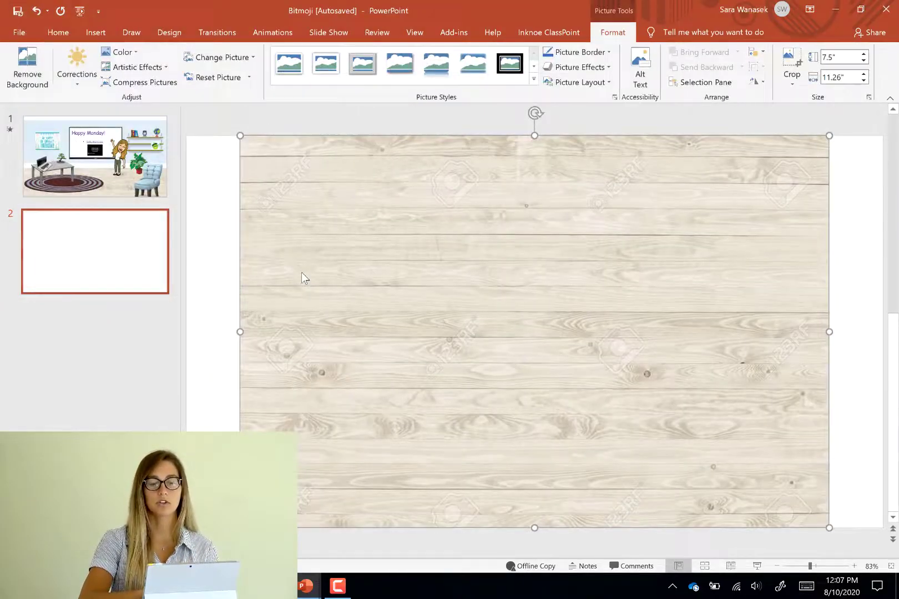
# Step: Stretch the floor picture to full slide width and crop it to a 13.33" × 3.75" bottom strip
pyautogui.moveTo(397, 301); pyautogui.dragTo(342, 297)
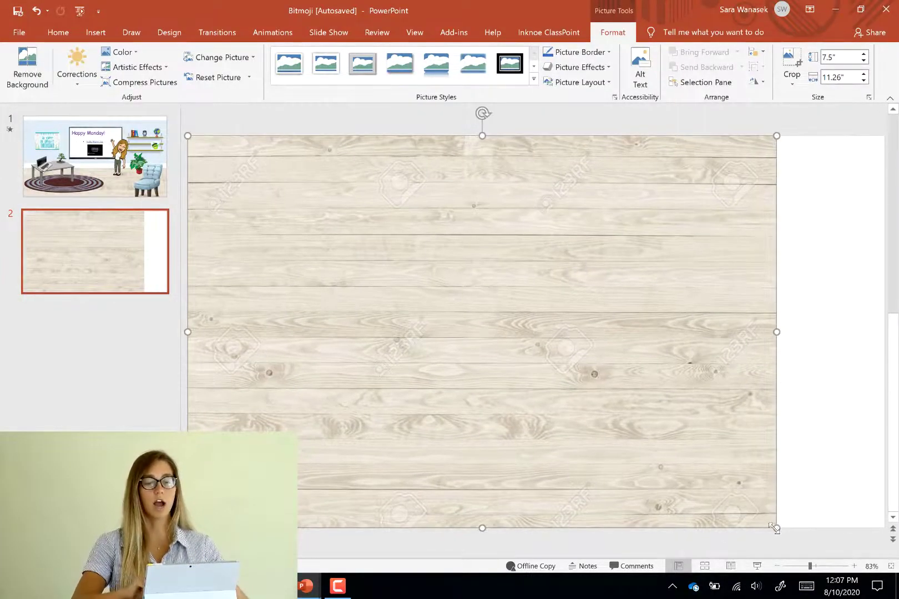
pyautogui.moveTo(777, 528); pyautogui.dragTo(885, 528)
pyautogui.click(792, 66)
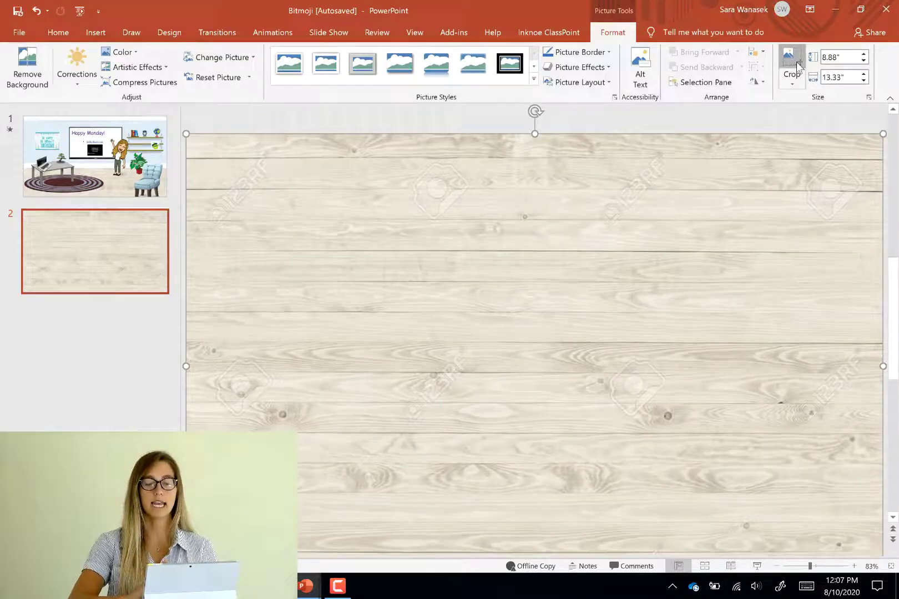
pyautogui.moveTo(534, 112); pyautogui.dragTo(526, 308)
pyautogui.click(794, 66)
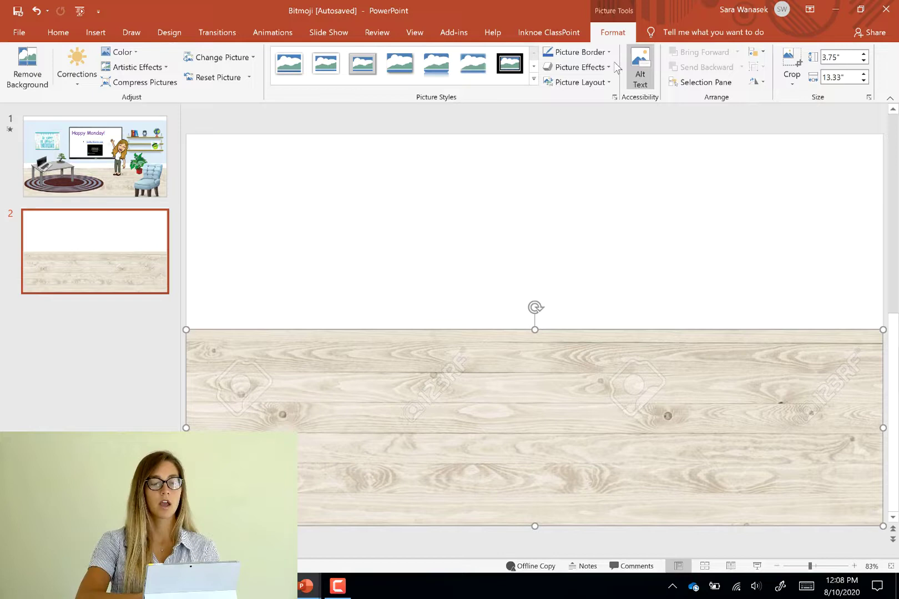
# Step: Insert the grey table image from an online search for 'transparent desk'
pyautogui.click(95, 33)
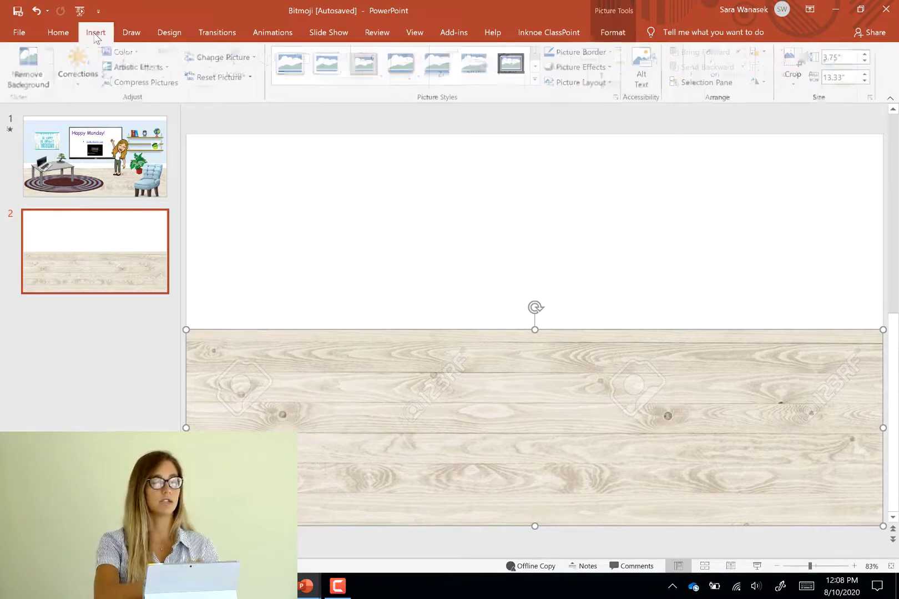
pyautogui.click(95, 84)
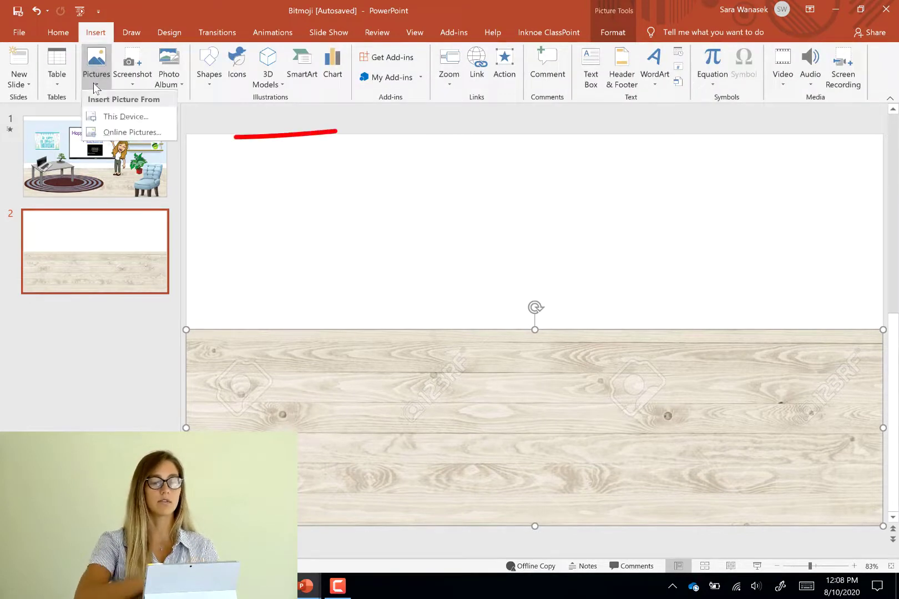
pyautogui.click(132, 134)
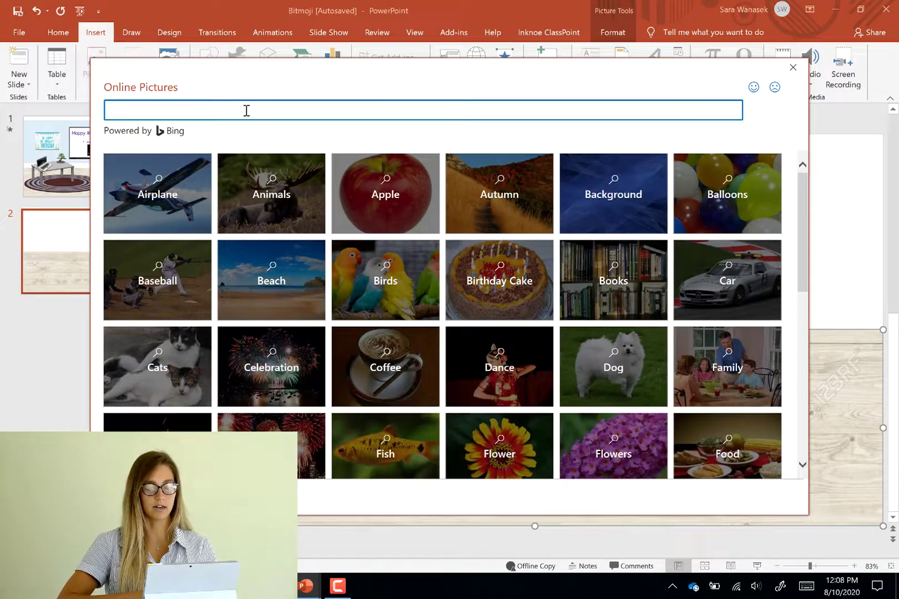
pyautogui.write('transparent de')
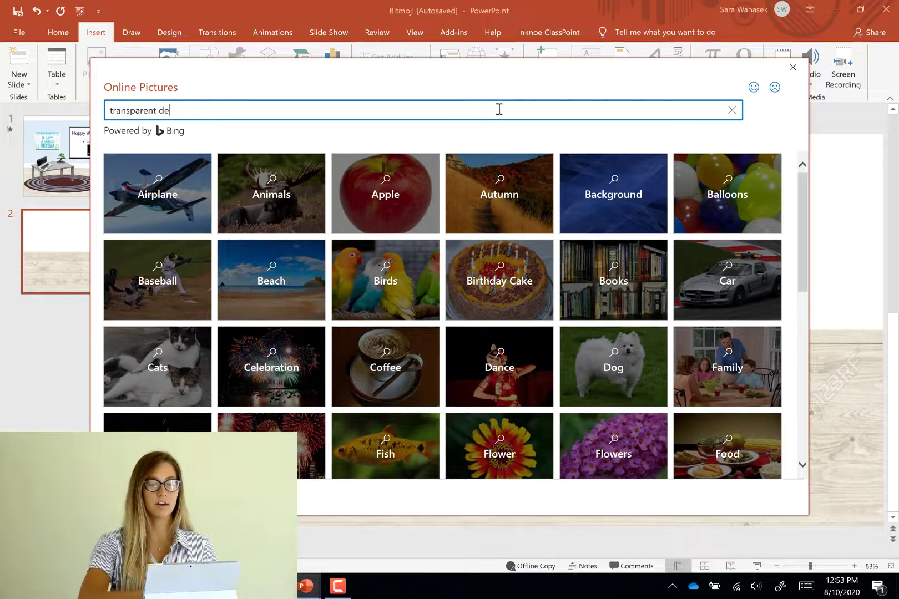
pyautogui.write('sk')
pyautogui.press('Return')
pyautogui.scroll(-2, 496, 253)
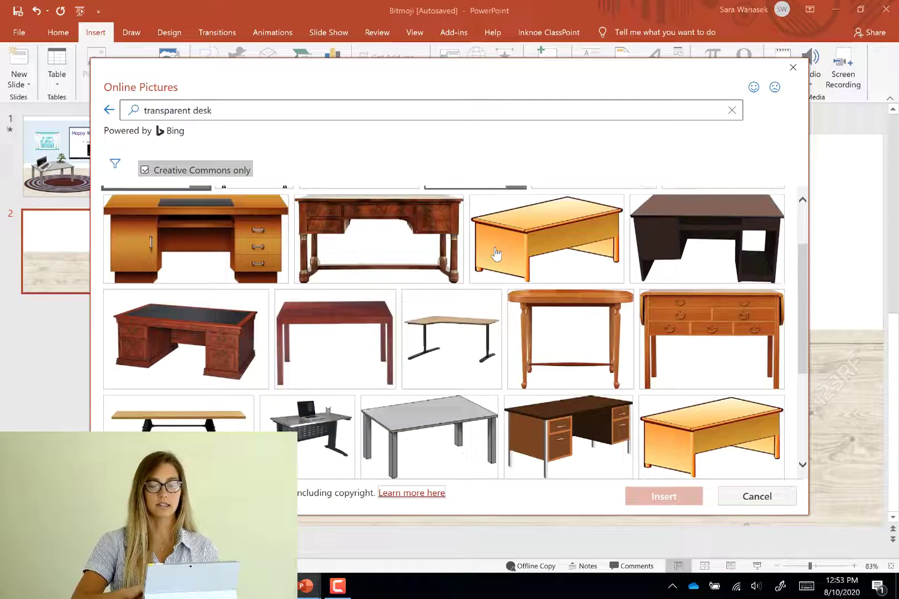
pyautogui.scroll(-1, 496, 254)
pyautogui.click(465, 373)
pyautogui.click(671, 495)
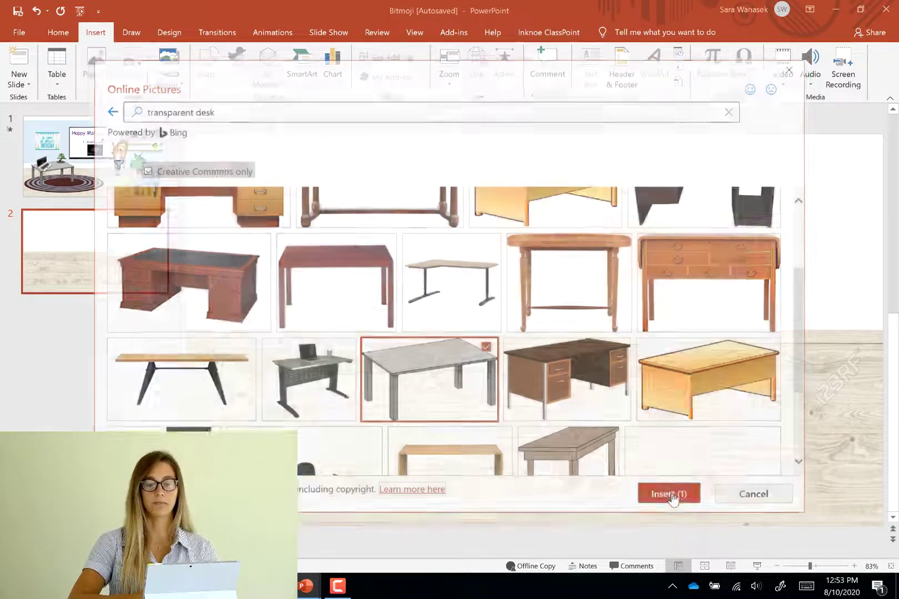
# Step: Shrink the table to about 2 by 3.35 inches and set it on the left of the floor
pyautogui.moveTo(796, 488); pyautogui.dragTo(410, 278)
pyautogui.moveTo(357, 213); pyautogui.dragTo(299, 345)
pyautogui.click(103, 86)
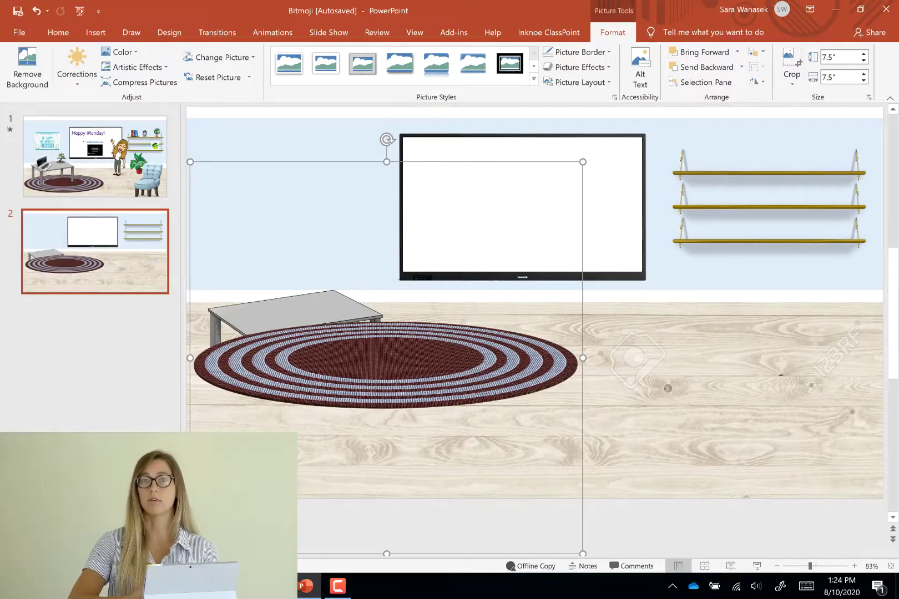
# Step: Send the striped rug to the back and stand the grey table on top of it
pyautogui.rightClick(392, 339)
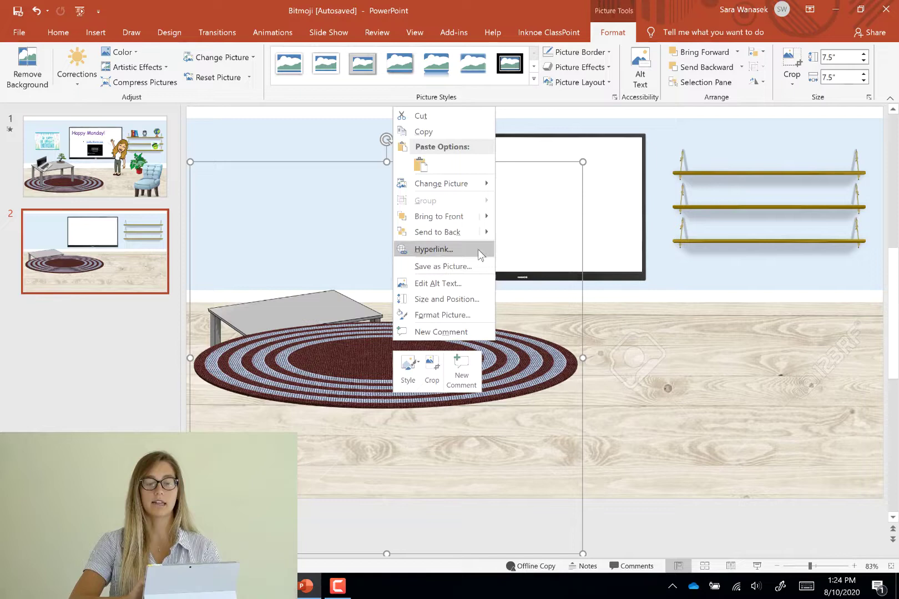
pyautogui.moveTo(487, 234)
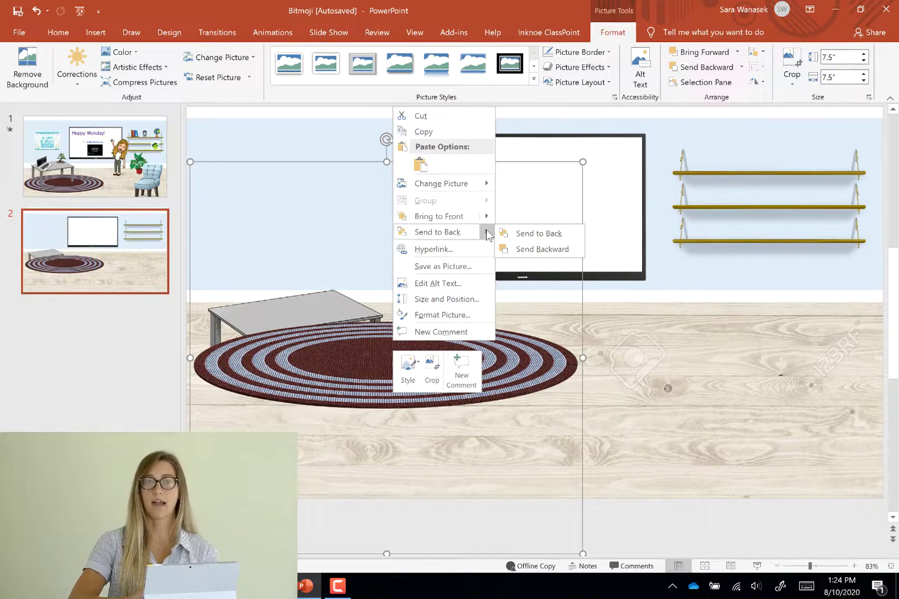
pyautogui.click(533, 232)
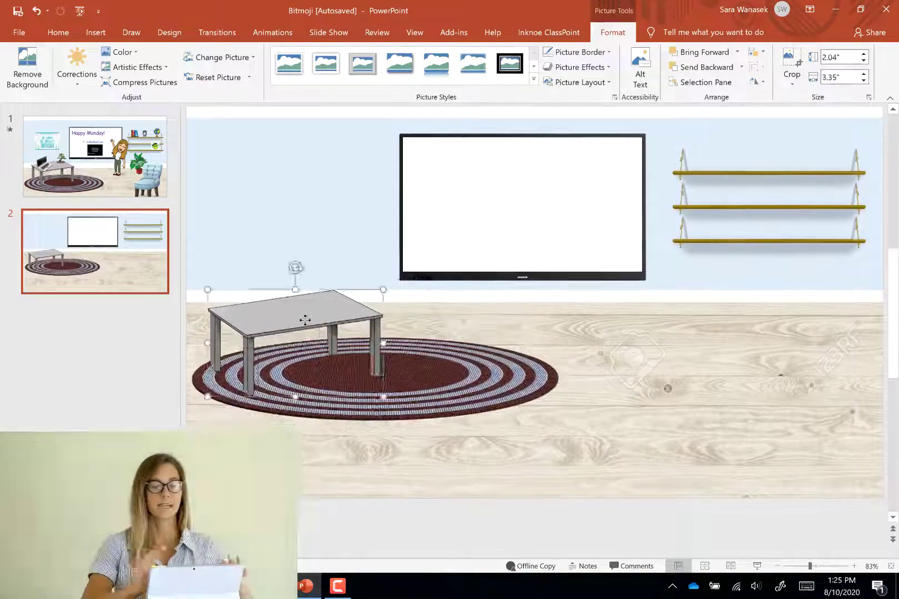
pyautogui.moveTo(304, 320)
pyautogui.mouseDown()
pyautogui.moveTo(315, 317)
pyautogui.moveTo(307, 325)
pyautogui.mouseUp()
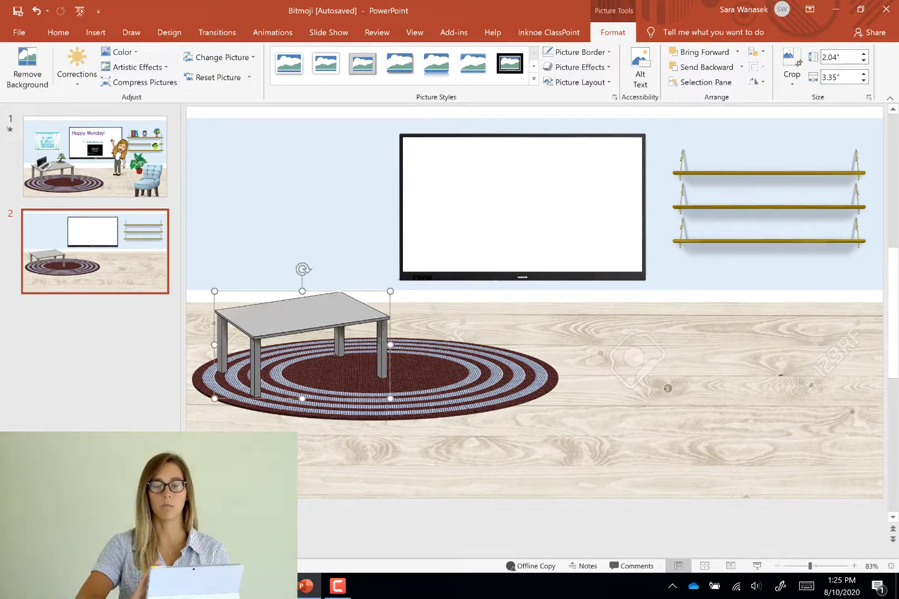
pyautogui.click(111, 376)
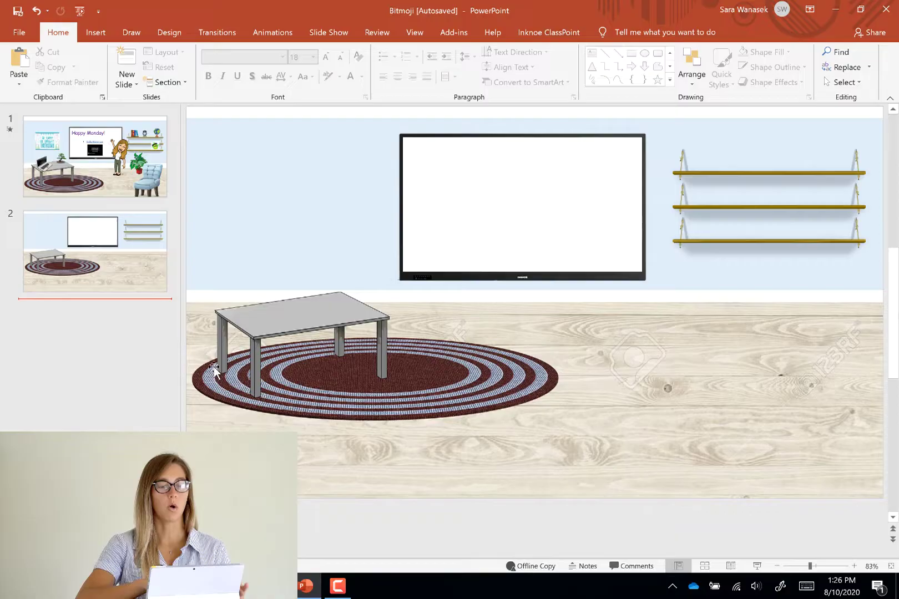
pyautogui.click(18, 33)
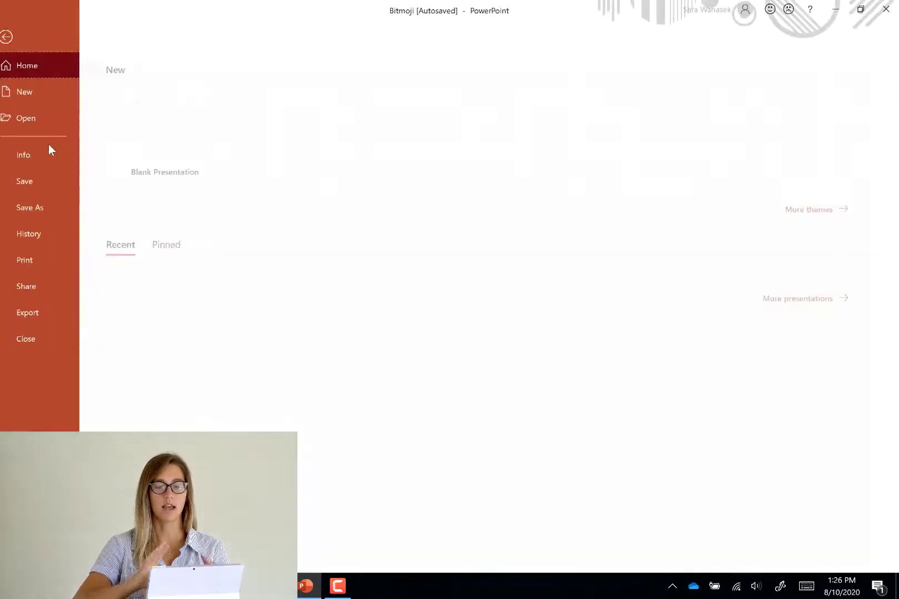
pyautogui.click(24, 313)
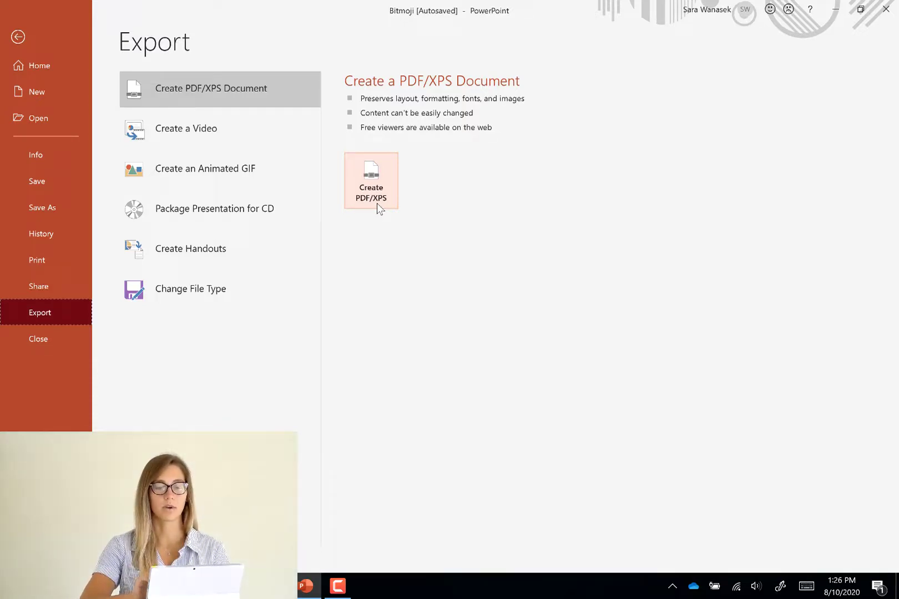
pyautogui.press('Escape')
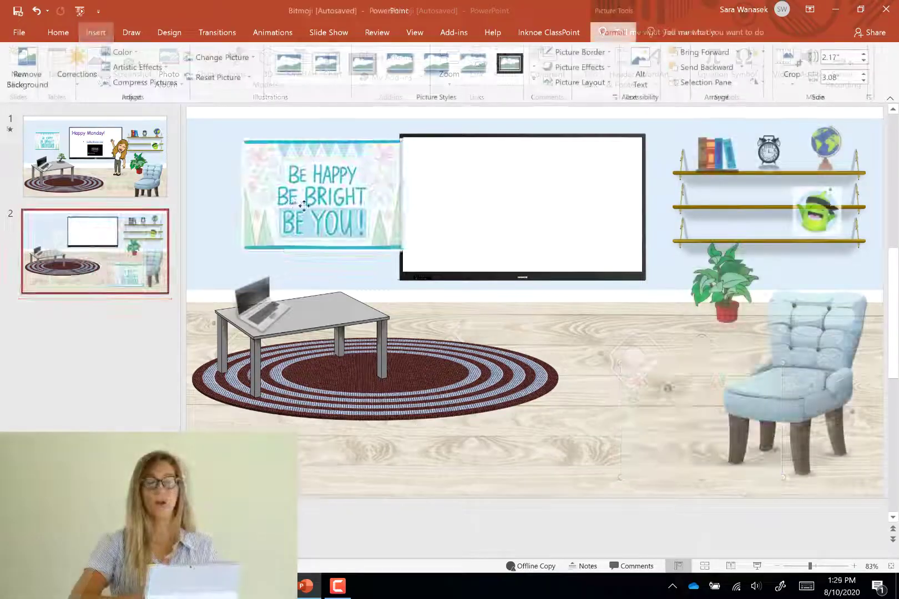
# Step: Move and resize the inspirational poster onto the wall left of the TV
pyautogui.moveTo(321, 193); pyautogui.dragTo(291, 206)
pyautogui.moveTo(210, 151); pyautogui.dragTo(240, 160)
pyautogui.click(145, 331)
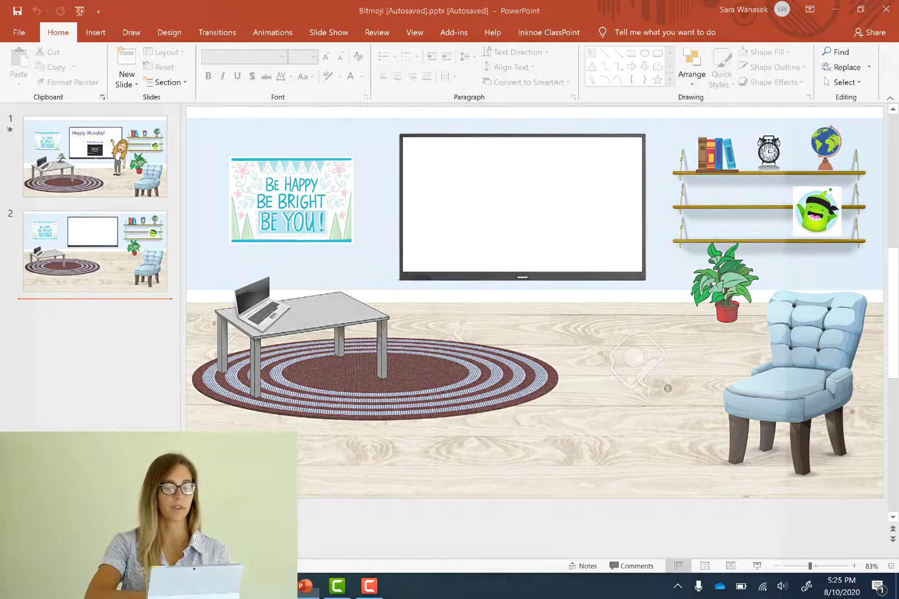
pyautogui.hotkey('alt', 'Tab')
# Step: Open the Bitmoji extension panel in Chrome and search for 'pose' stickers
pyautogui.click(562, 14)
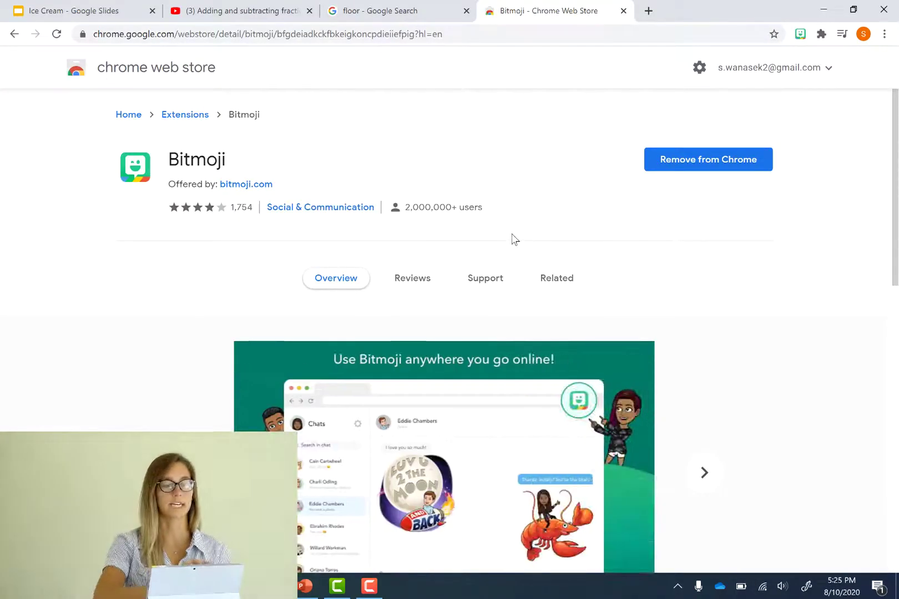
pyautogui.moveTo(375, 68); pyautogui.dragTo(233, 70)
pyautogui.moveTo(282, 43); pyautogui.dragTo(288, 92)
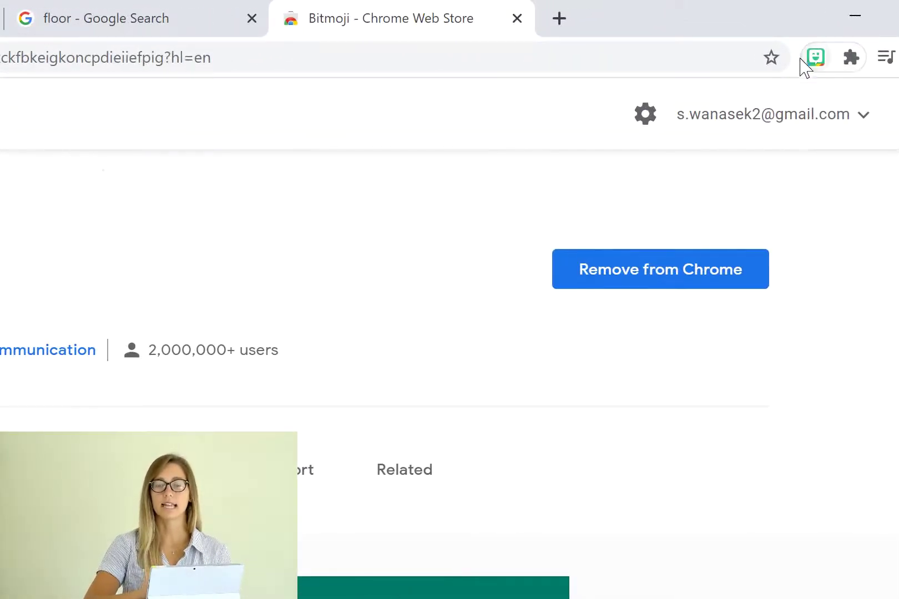
pyautogui.click(818, 61)
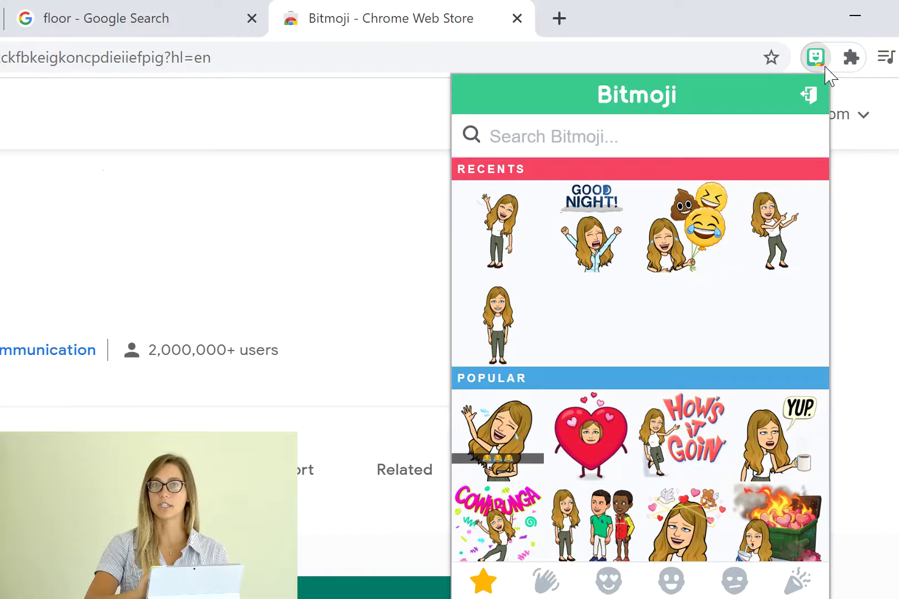
pyautogui.click(860, 67)
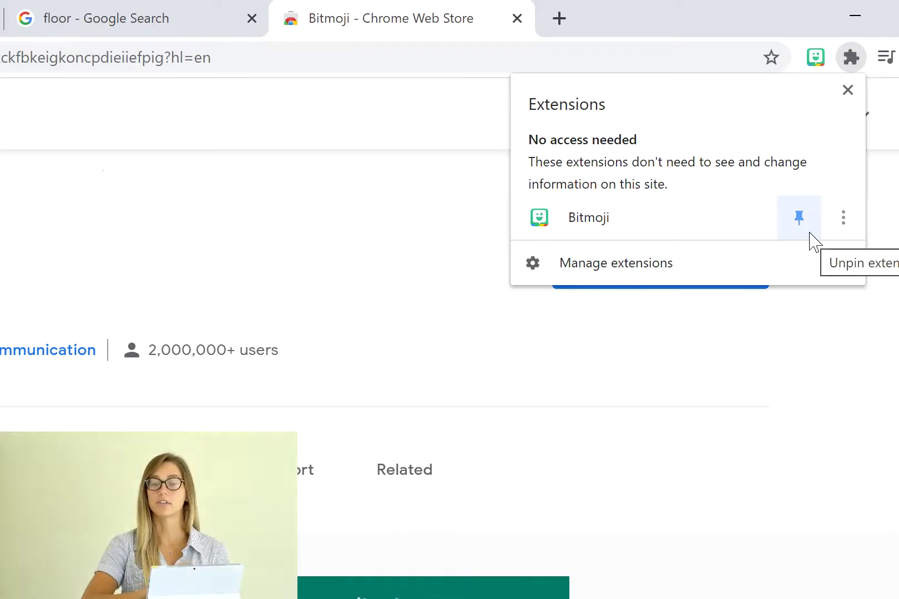
pyautogui.click(819, 61)
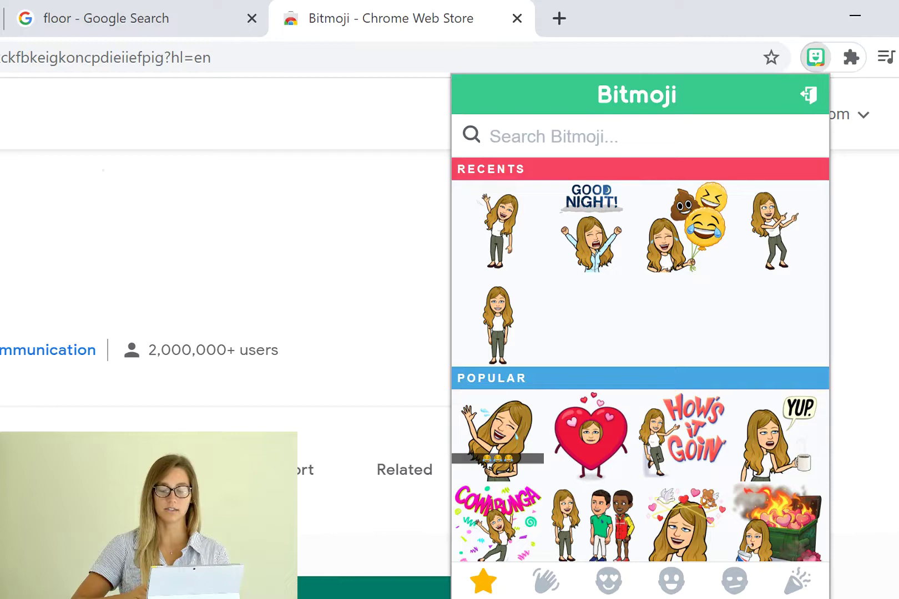
pyautogui.write('pose')
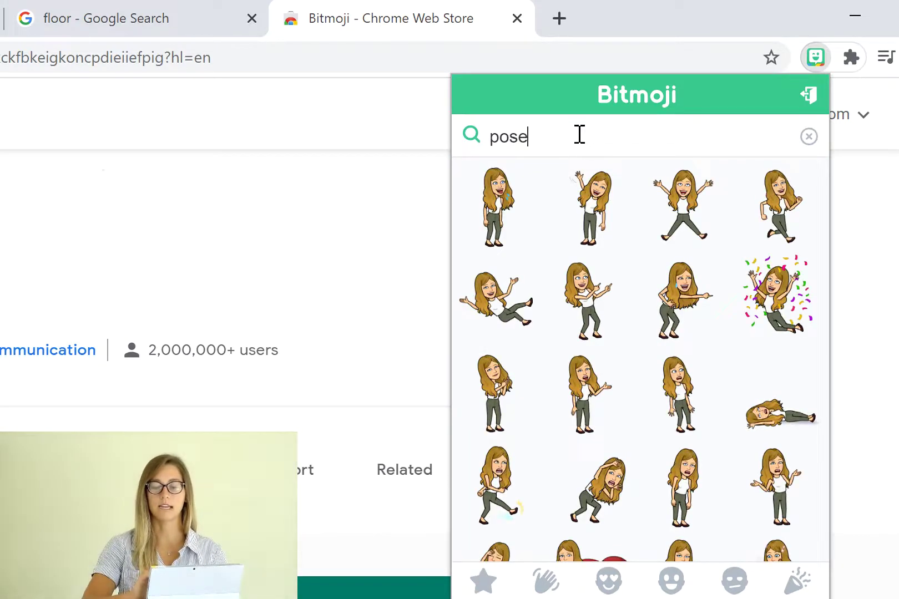
# Step: Save the second pose sticker as an image file named 'bitmoji'
pyautogui.rightClick(592, 196)
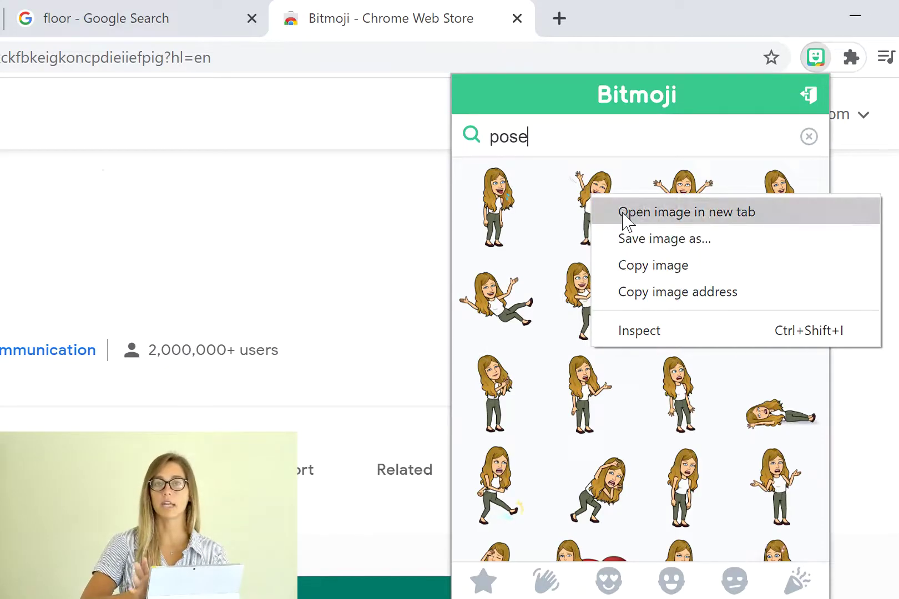
pyautogui.click(733, 242)
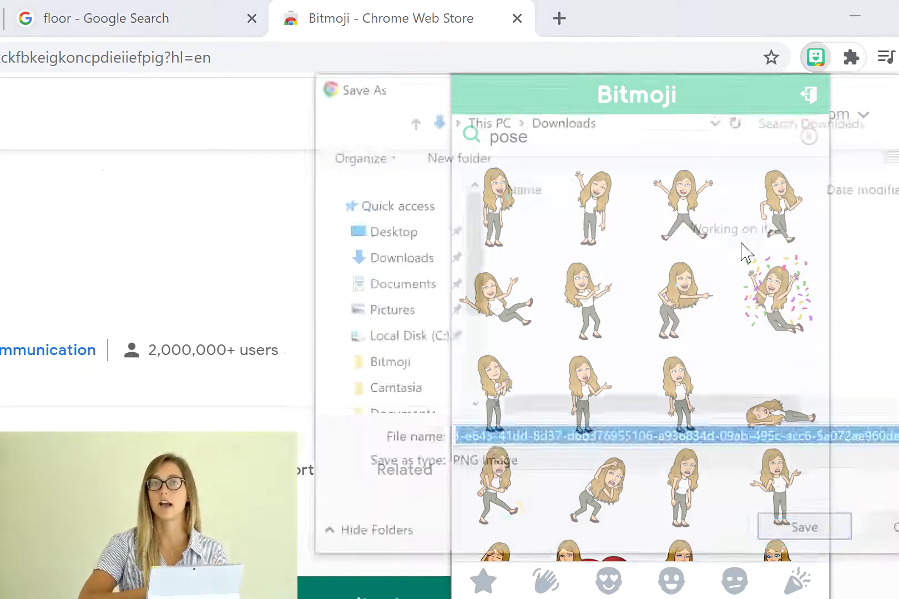
pyautogui.press('BackSpace')
pyautogui.write('bitmoji')
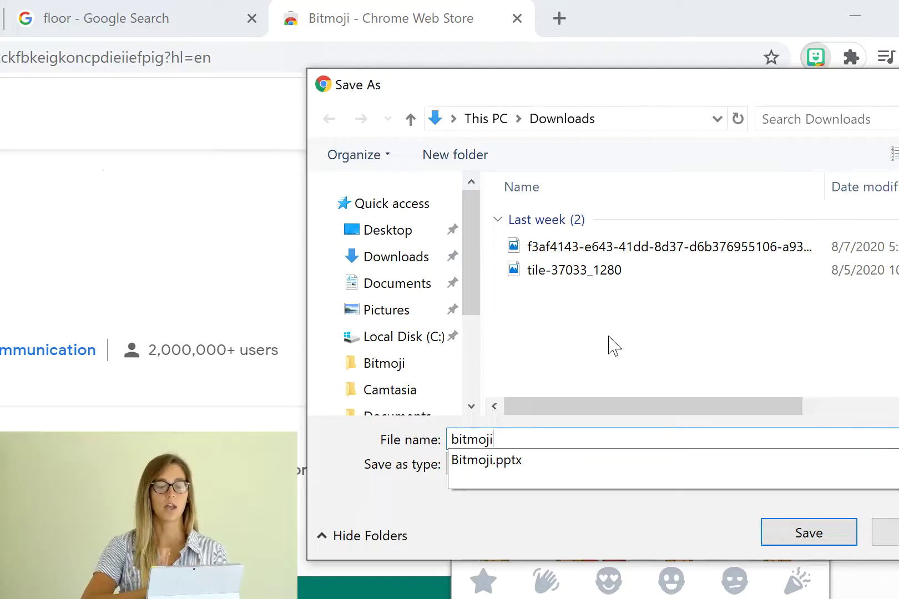
pyautogui.press('Return')
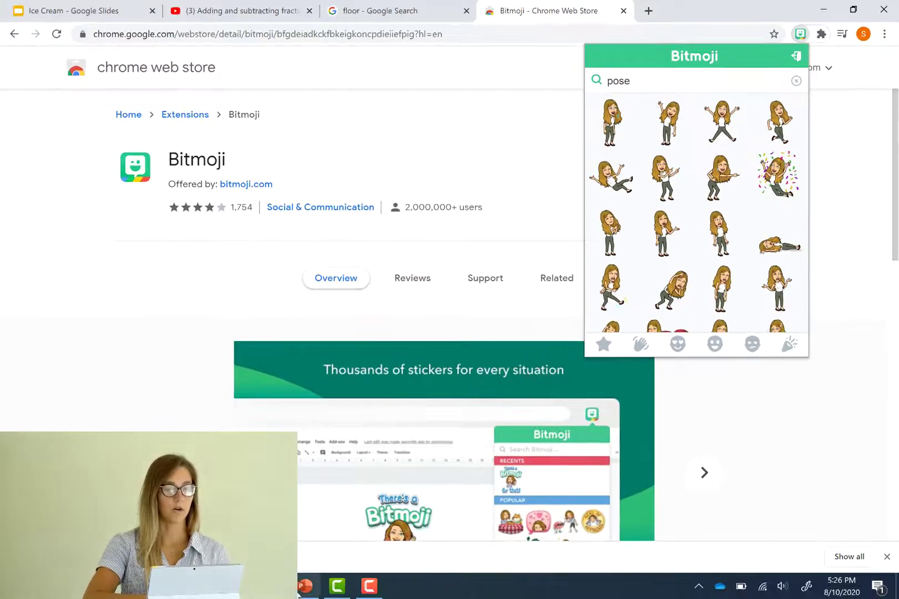
# Step: Insert the saved bitmoji image from this device onto the classroom slide
pyautogui.click(303, 589)
pyautogui.click(102, 82)
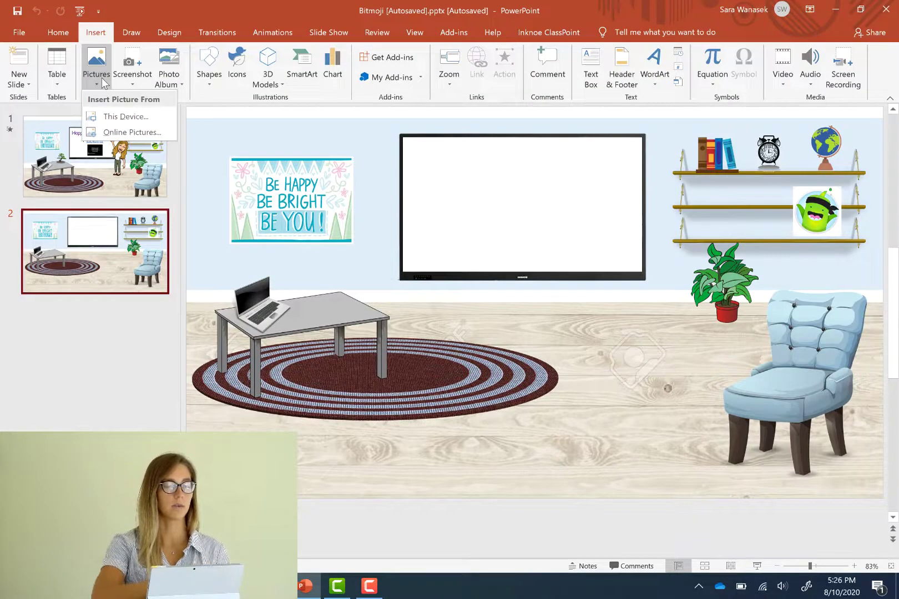
pyautogui.click(109, 117)
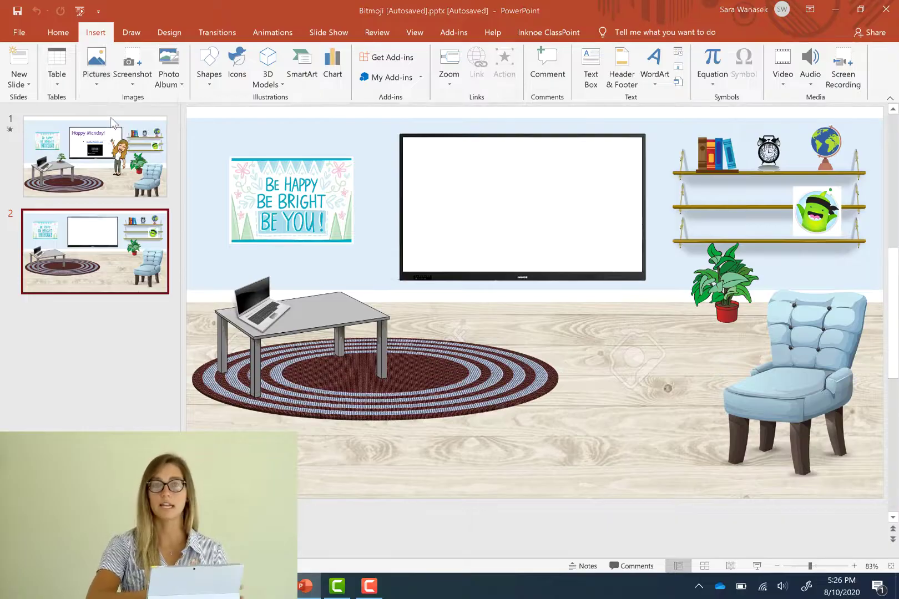
pyautogui.click(180, 118)
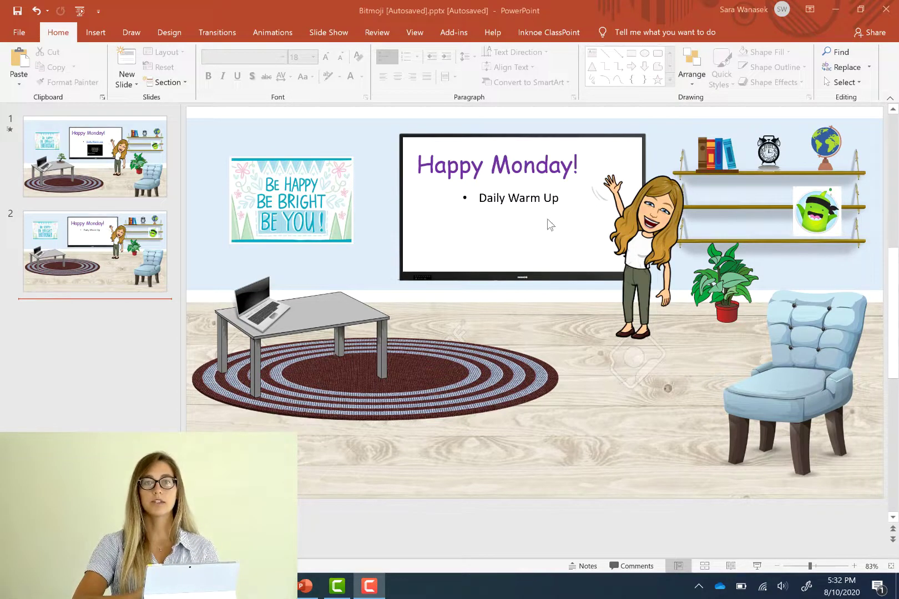
# Step: Select the Daily Warm Up text and copy the Ice Cream presentation's URL from Chrome
pyautogui.click(522, 201)
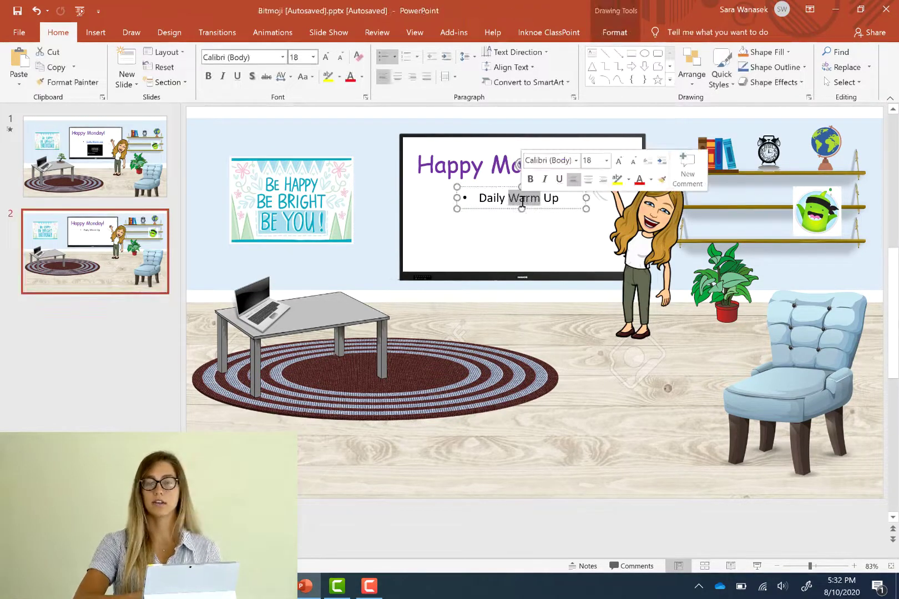
pyautogui.moveTo(479, 199); pyautogui.dragTo(561, 206)
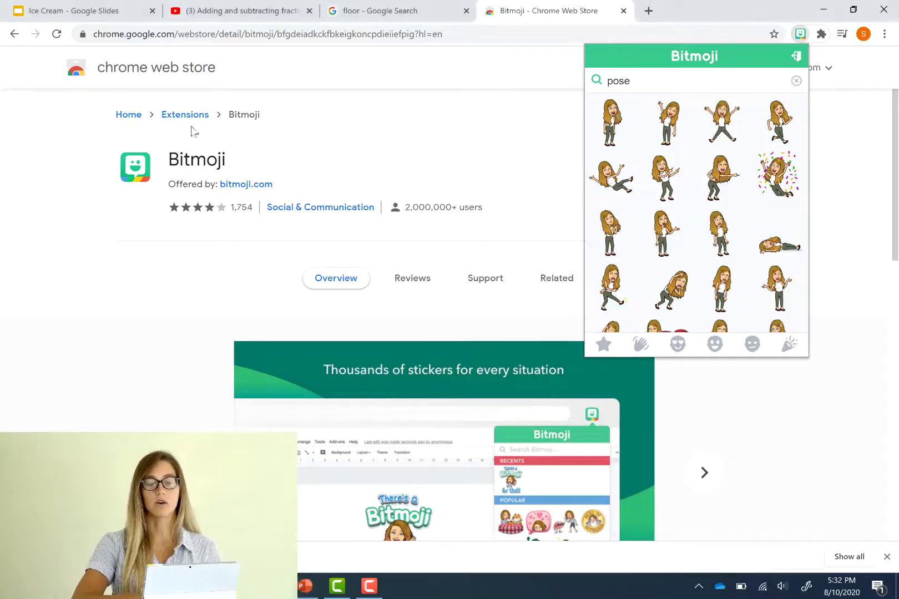
pyautogui.click(88, 10)
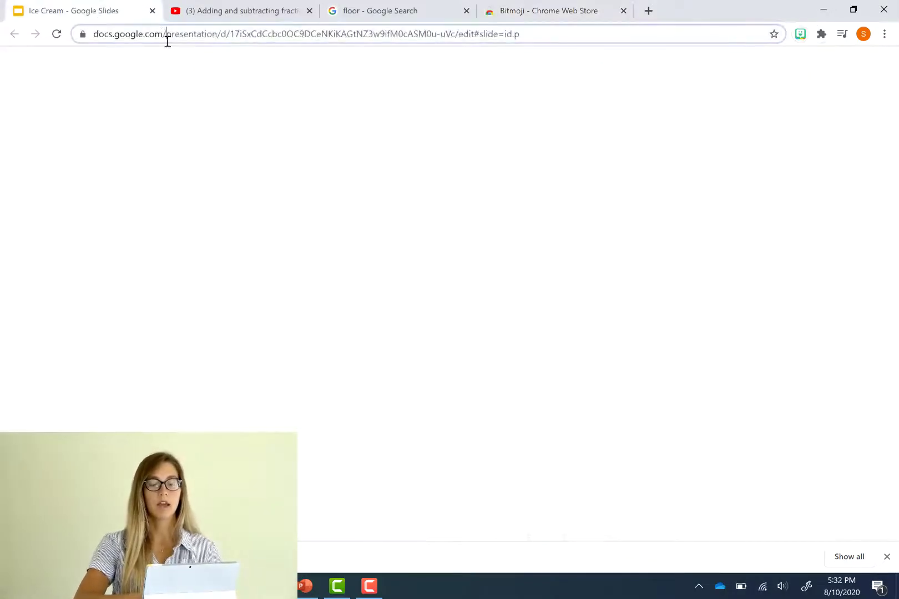
pyautogui.click(169, 34)
pyautogui.rightClick(169, 34)
pyautogui.click(196, 105)
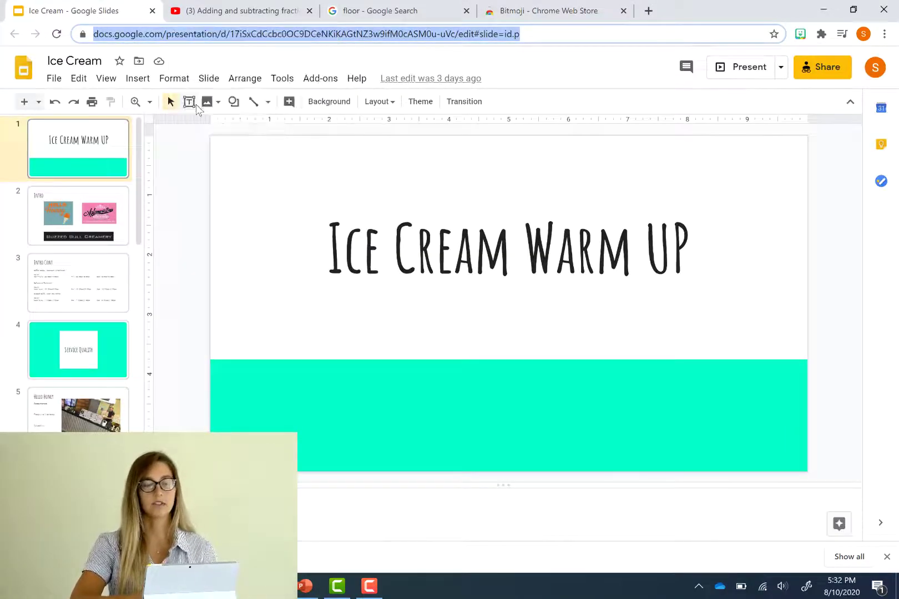
# Step: Hyperlink the Daily Warm Up text to the copied Ice Cream Google Slides address
pyautogui.click(305, 586)
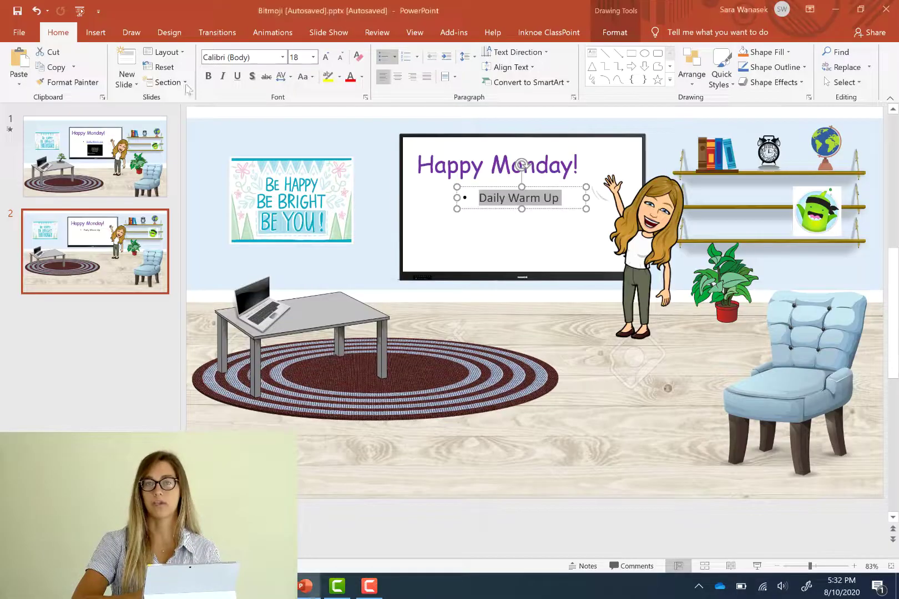
pyautogui.click(95, 32)
pyautogui.click(476, 66)
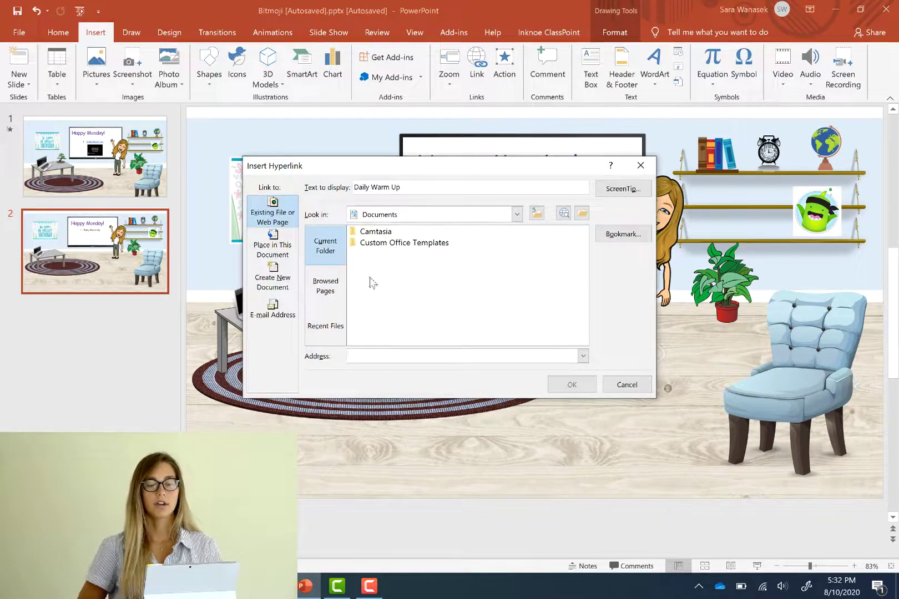
pyautogui.rightClick(352, 357)
pyautogui.click(328, 395)
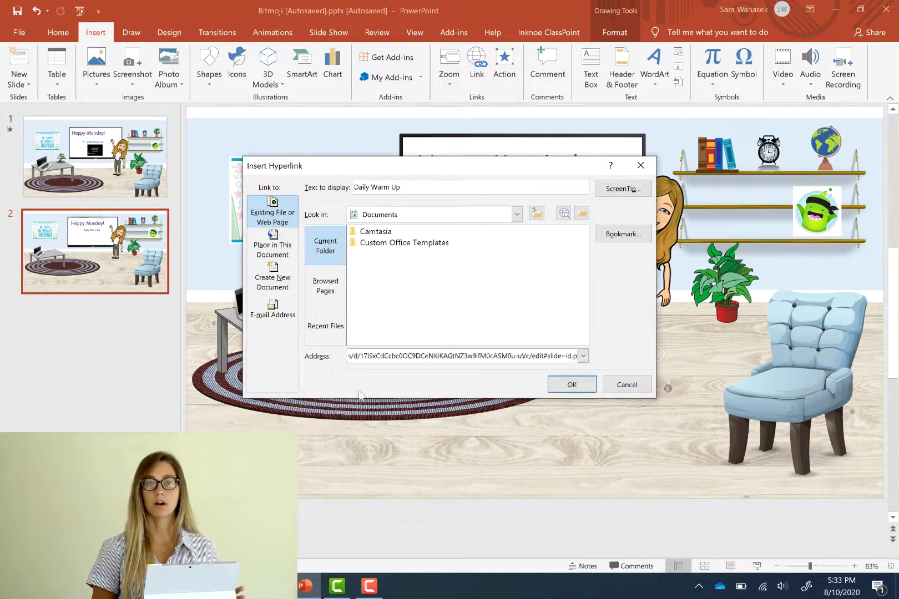
pyautogui.click(574, 386)
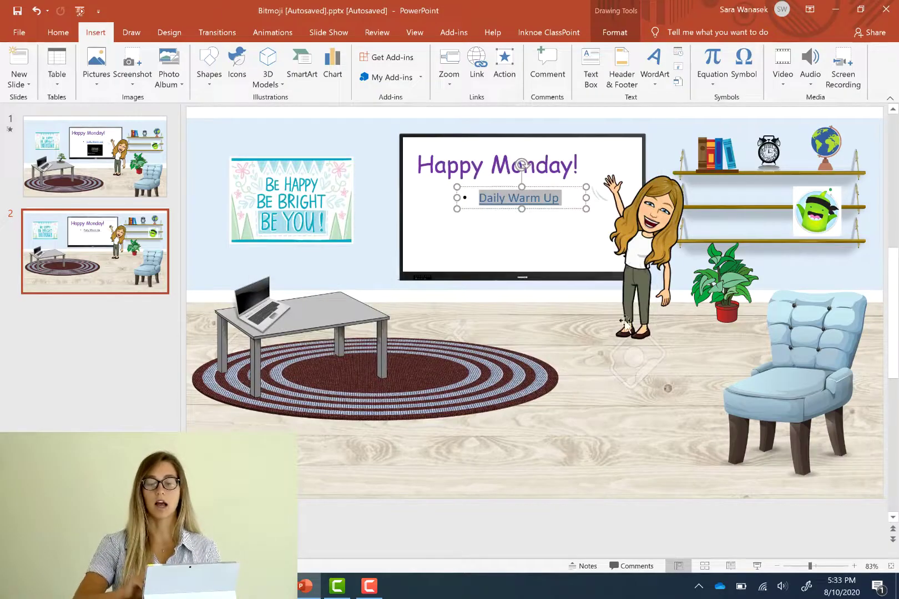
pyautogui.click(596, 350)
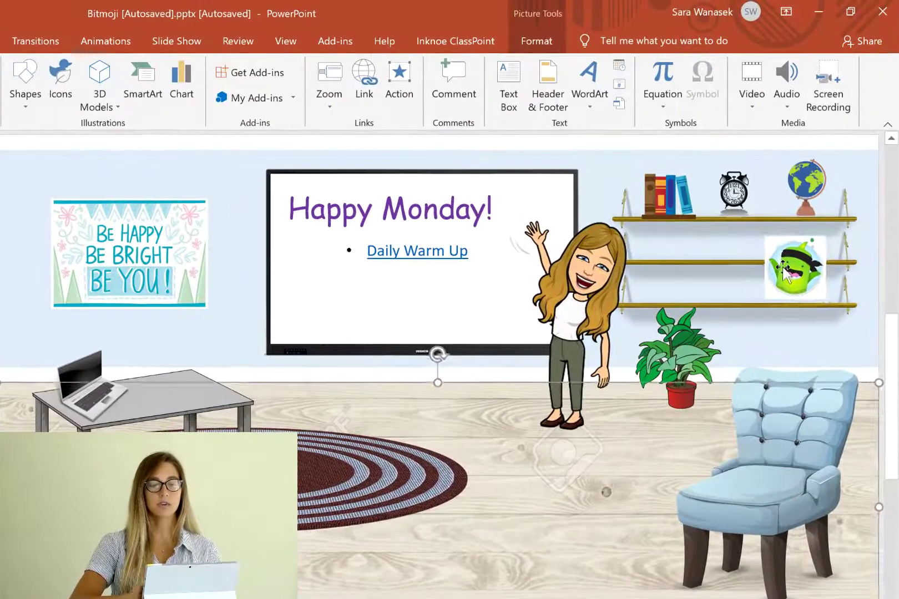
pyautogui.click(811, 224)
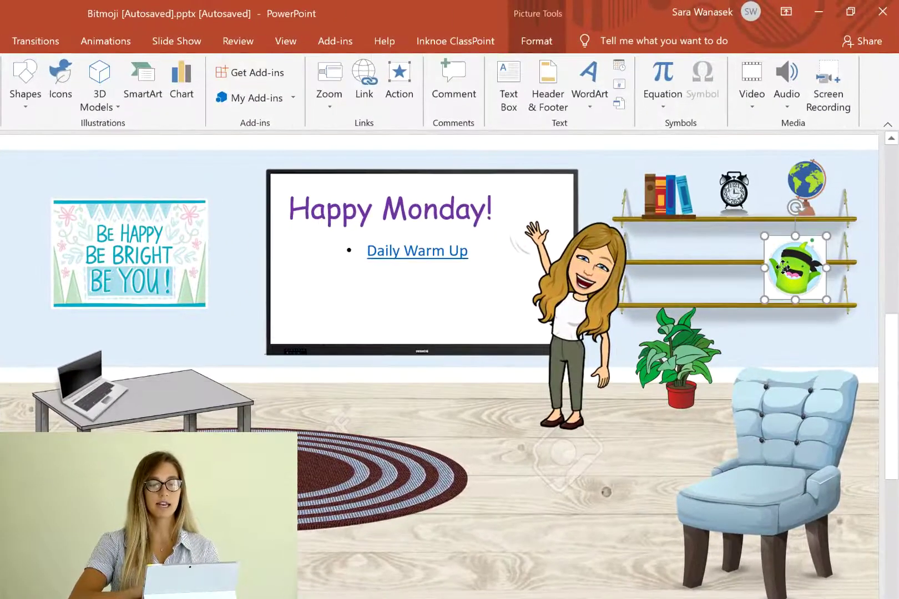
pyautogui.click(366, 92)
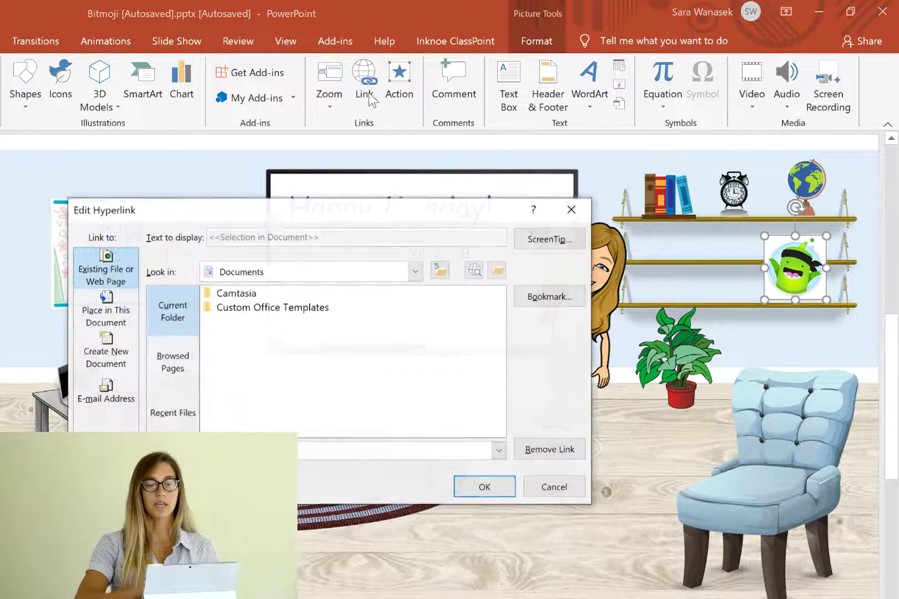
pyautogui.click(121, 331)
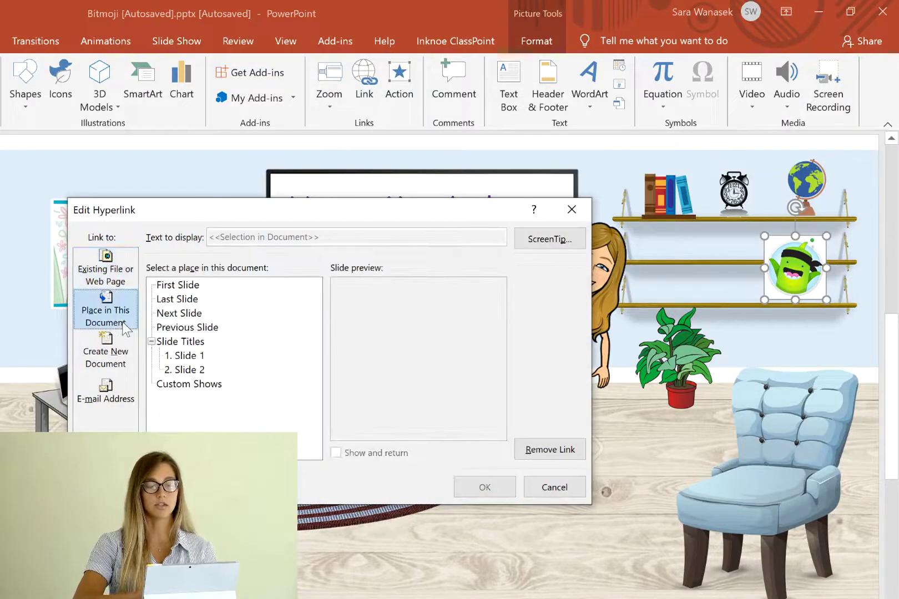
pyautogui.click(194, 286)
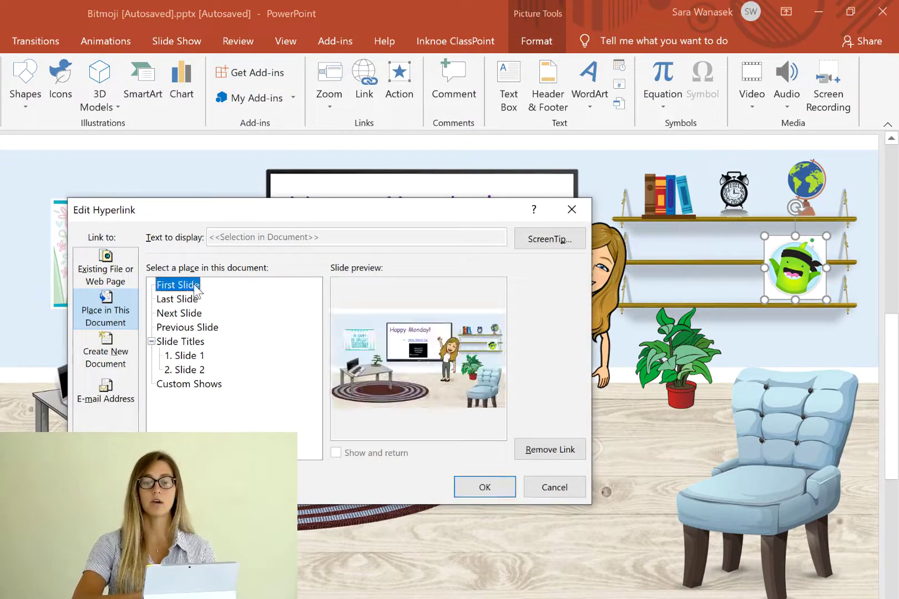
pyautogui.click(184, 300)
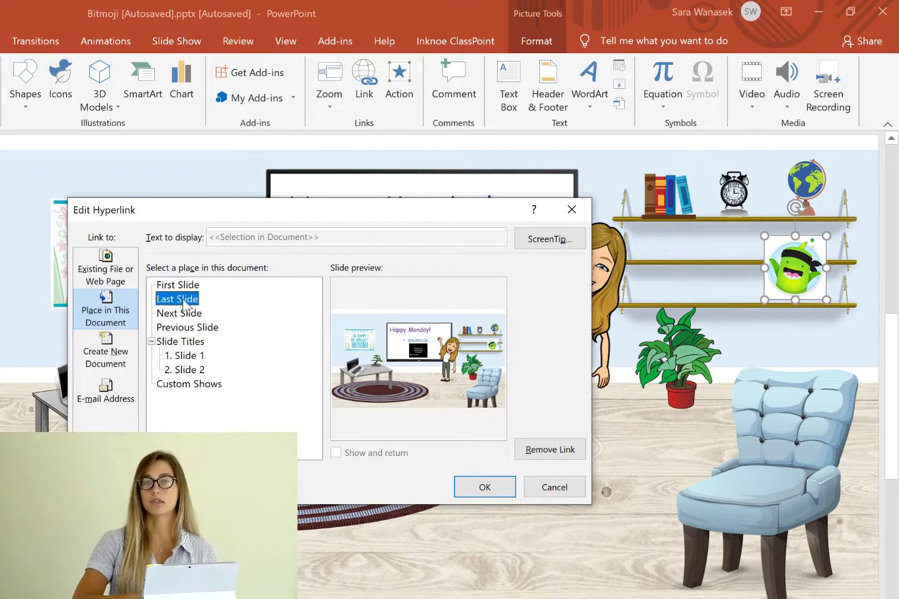
pyautogui.click(183, 313)
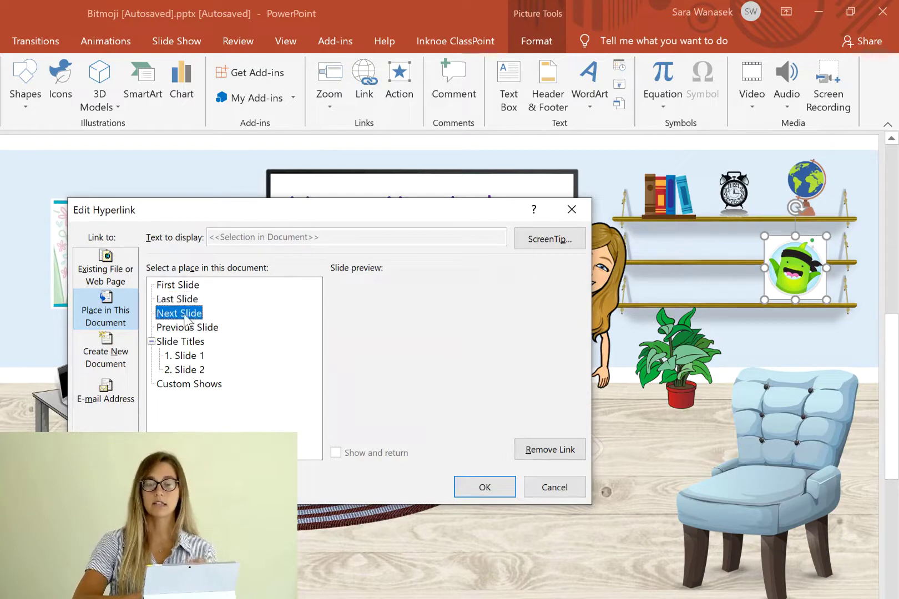
pyautogui.click(186, 370)
pyautogui.click(192, 343)
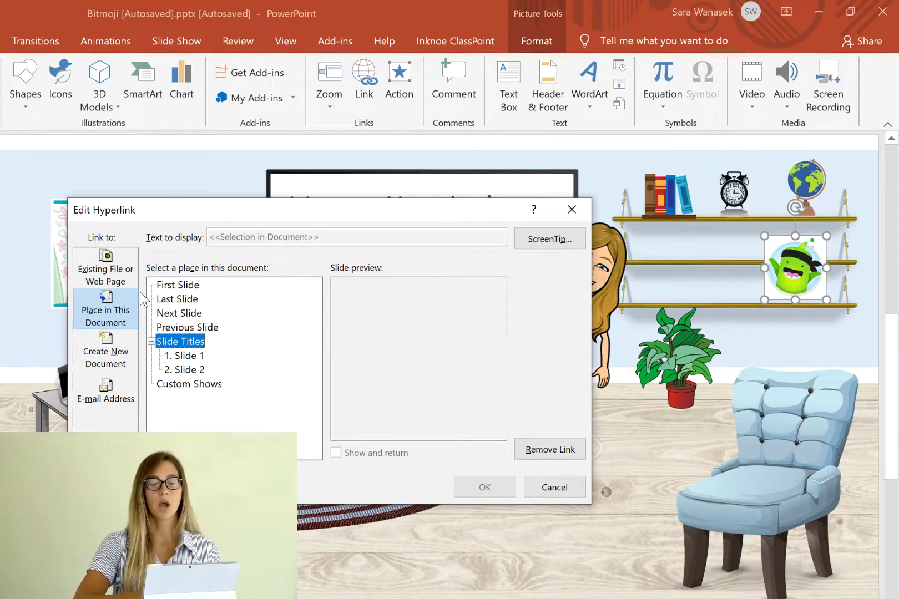
pyautogui.click(106, 269)
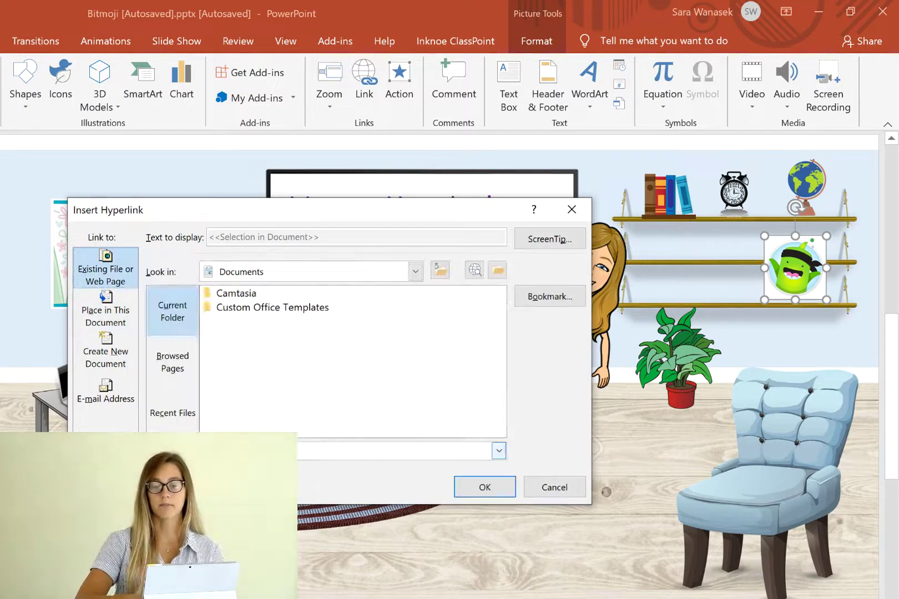
# Step: Close the link settings, reselect slide 2, and choose Online Video from the Insert Video options
pyautogui.press('Return')
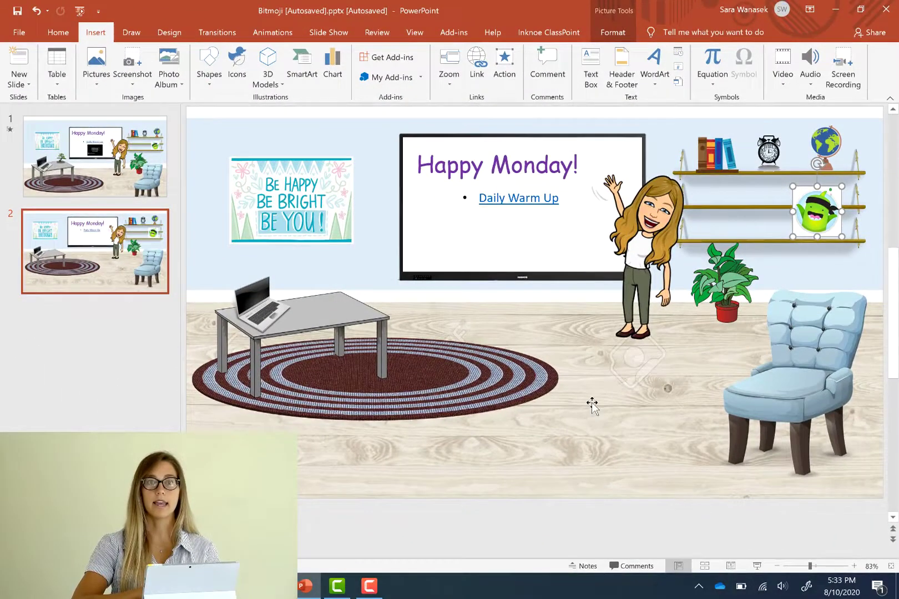
pyautogui.click(588, 405)
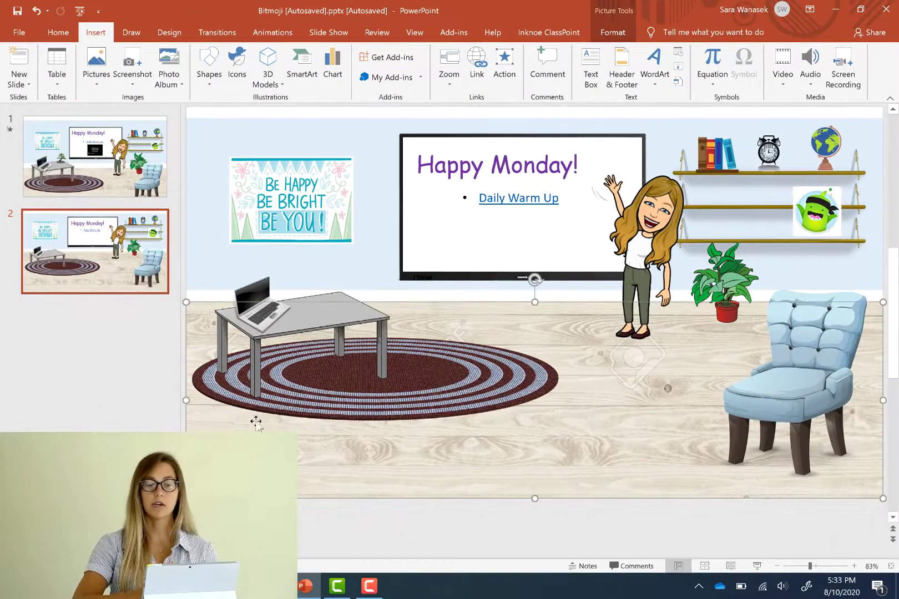
pyautogui.click(124, 404)
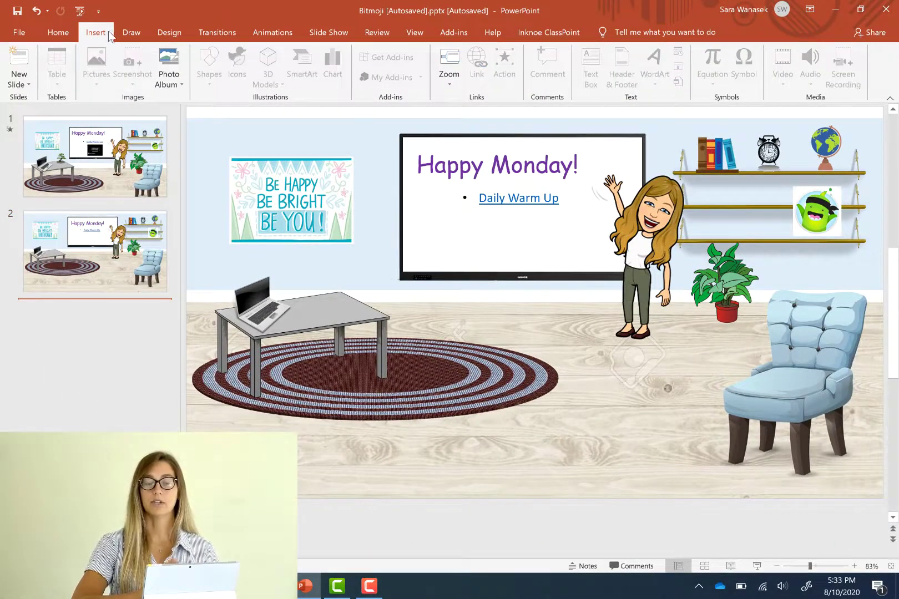
pyautogui.click(109, 218)
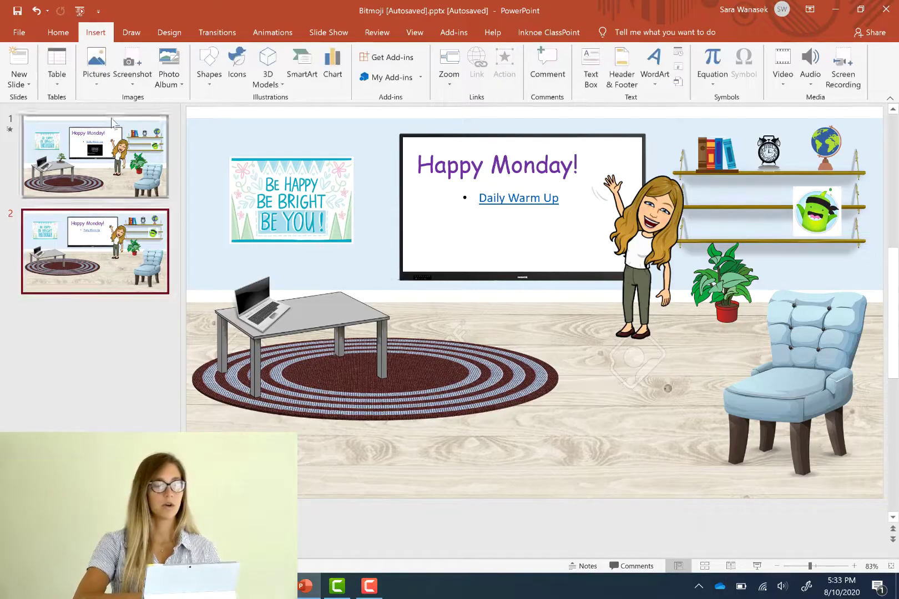
pyautogui.click(783, 72)
pyautogui.click(783, 100)
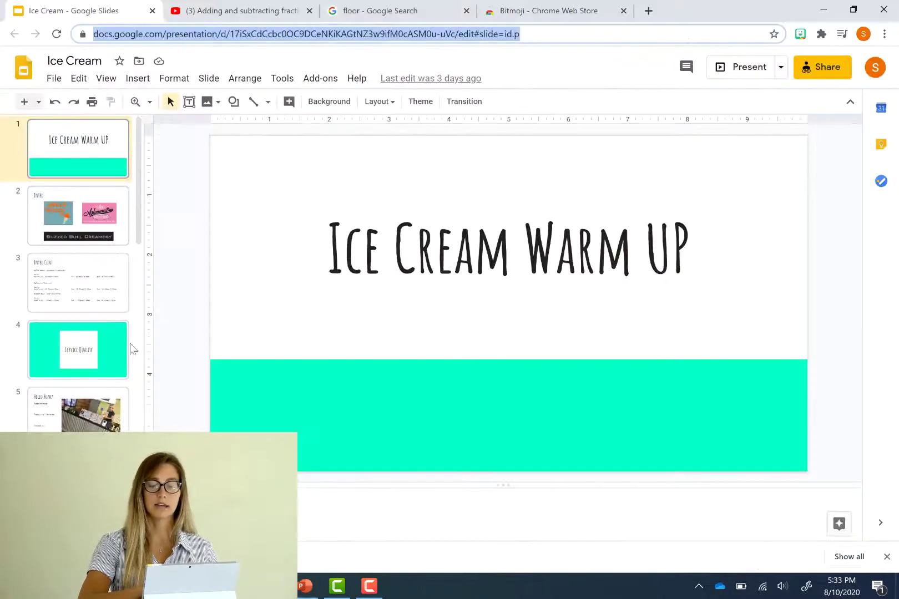
# Step: Copy the Khan Academy fractions video's YouTube URL and return to PowerPoint's Online Video prompt
pyautogui.click(217, 10)
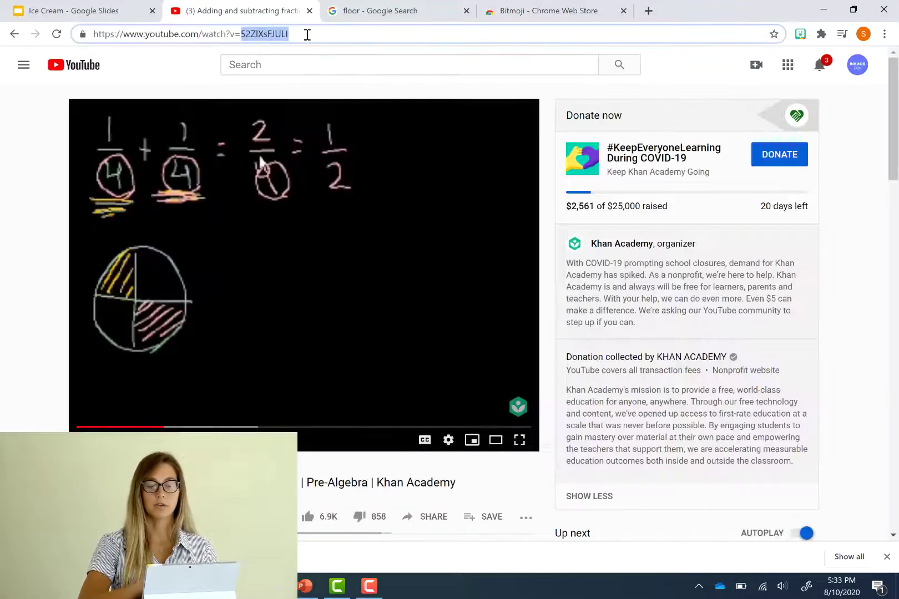
pyautogui.moveTo(307, 34); pyautogui.dragTo(84, 32)
pyautogui.rightClick(117, 32)
pyautogui.click(148, 103)
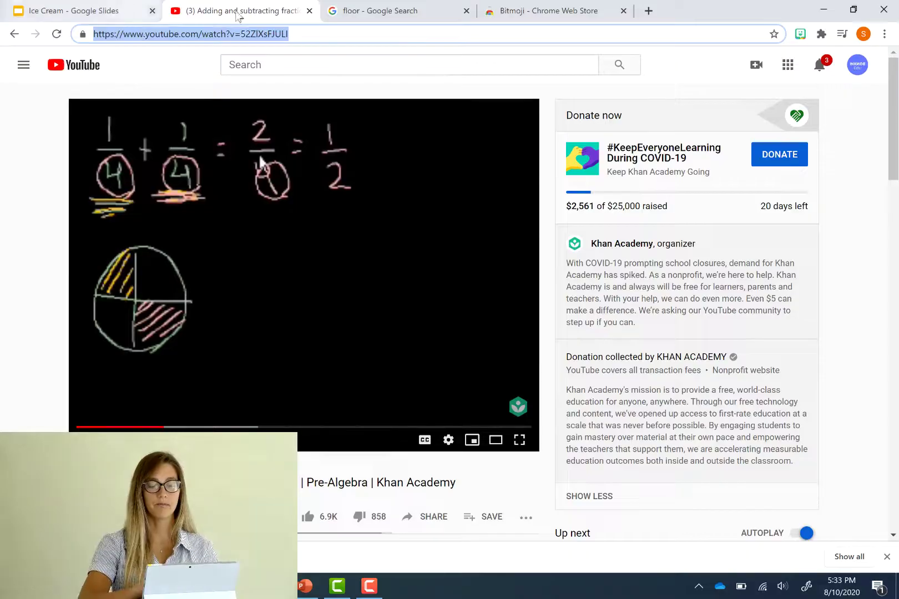
pyautogui.click(305, 584)
# Step: Embed the fractions video from the pasted URL and shrink it to 1.13" × 1.51" on the whiteboard
pyautogui.rightClick(348, 281)
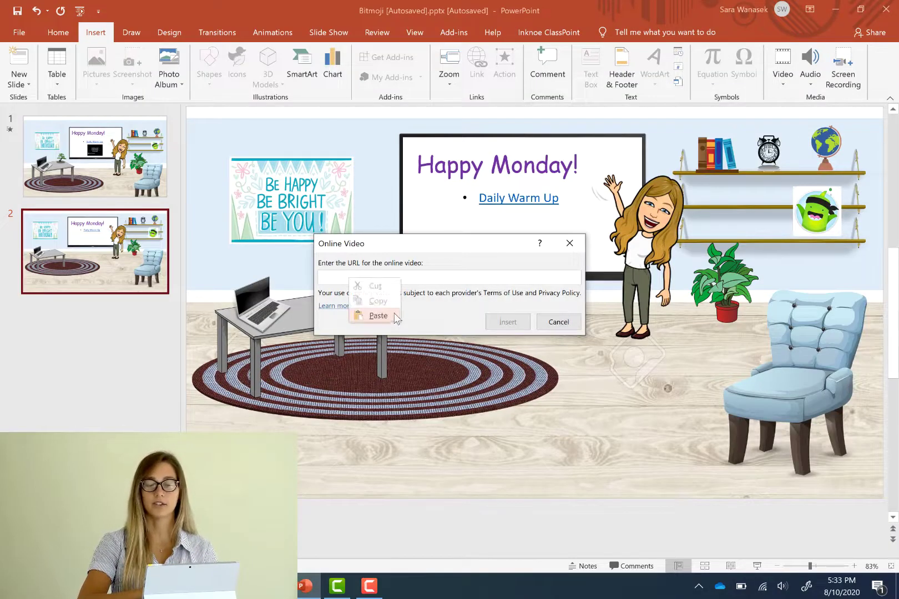
pyautogui.click(372, 315)
pyautogui.click(507, 322)
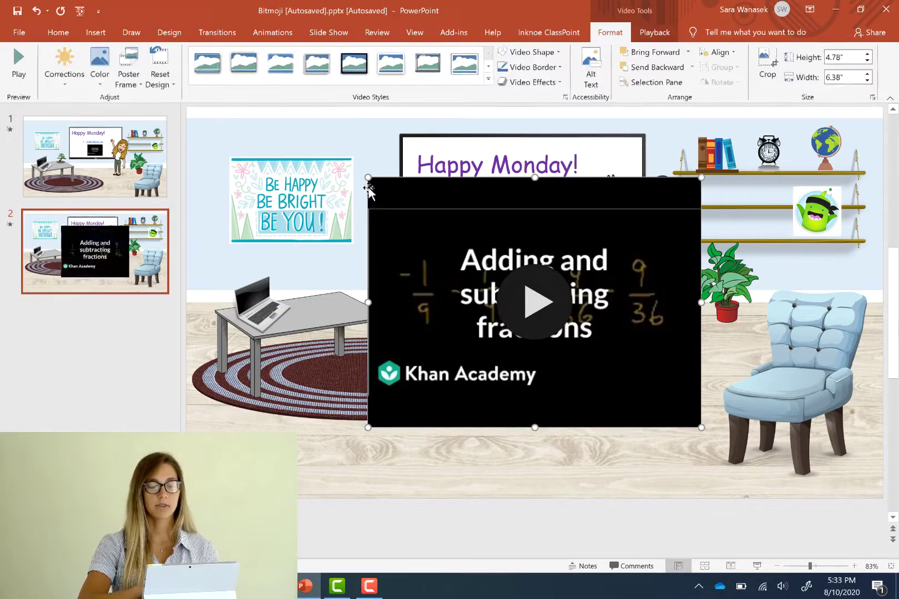
pyautogui.moveTo(364, 173); pyautogui.dragTo(494, 246)
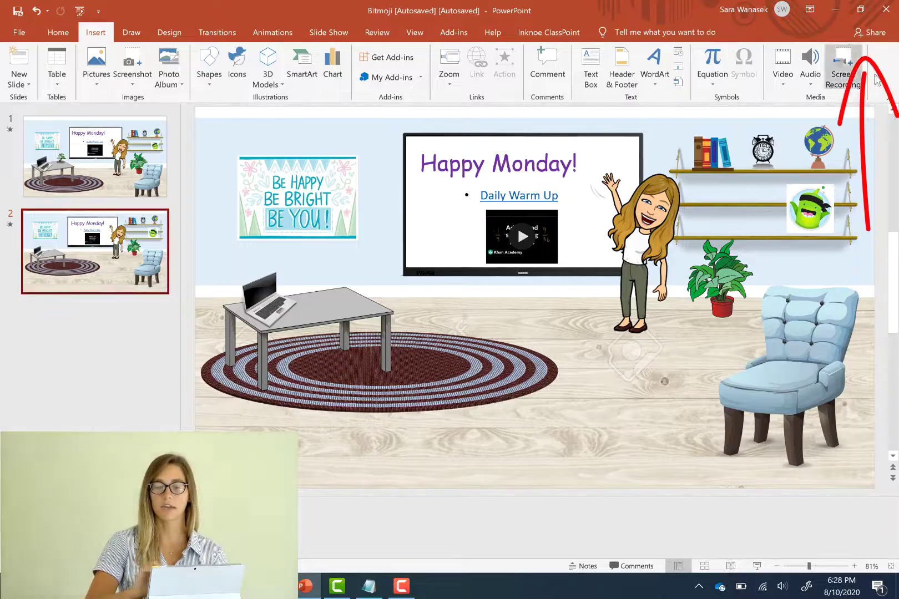
# Step: Create a view-only sharing link for the presentation, copy it, and bring Notepad forward
pyautogui.click(880, 37)
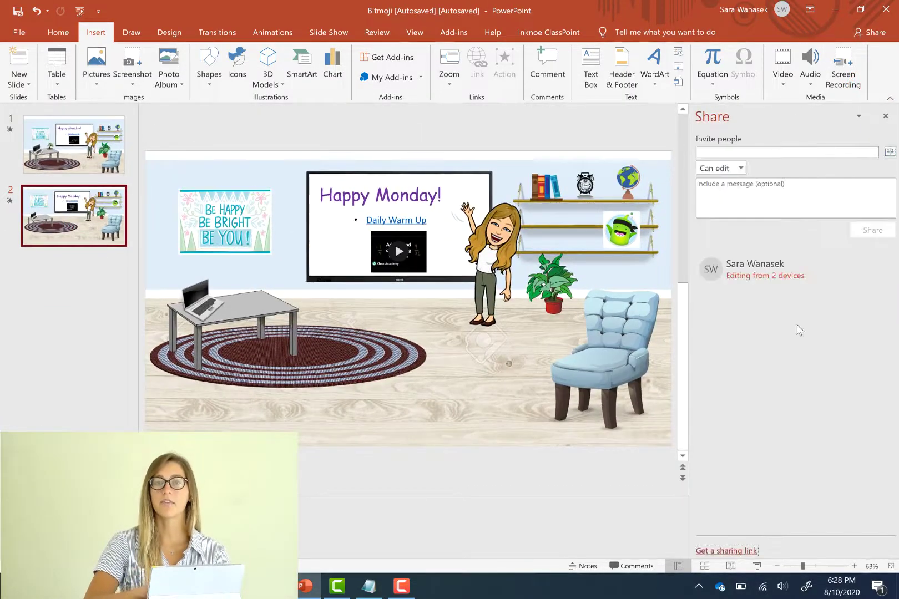
pyautogui.click(725, 551)
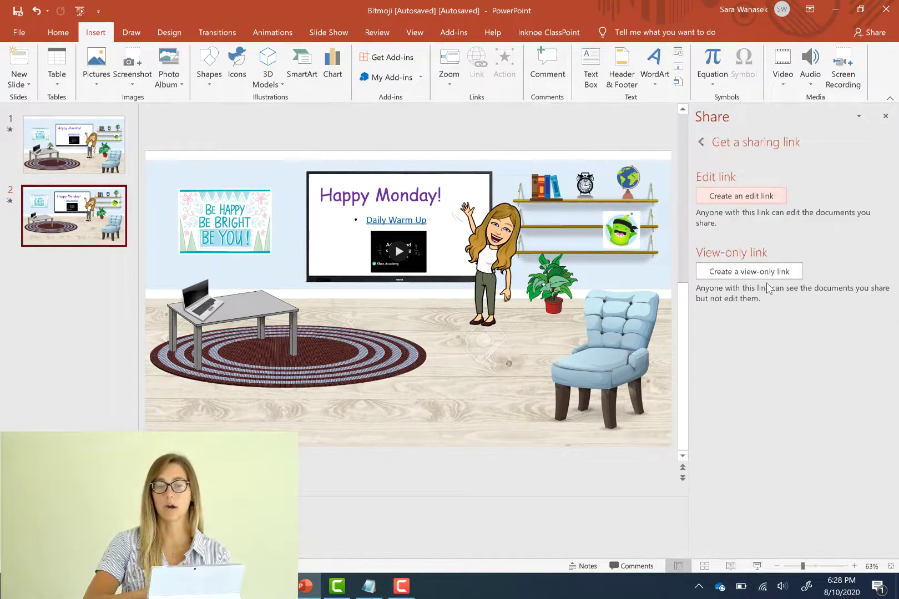
pyautogui.click(766, 271)
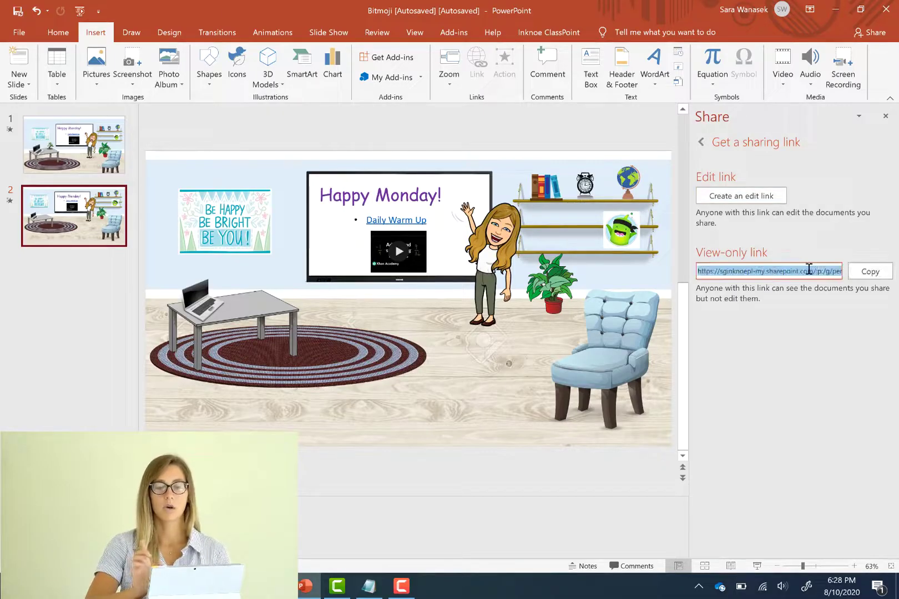
pyautogui.click(870, 272)
pyautogui.click(369, 586)
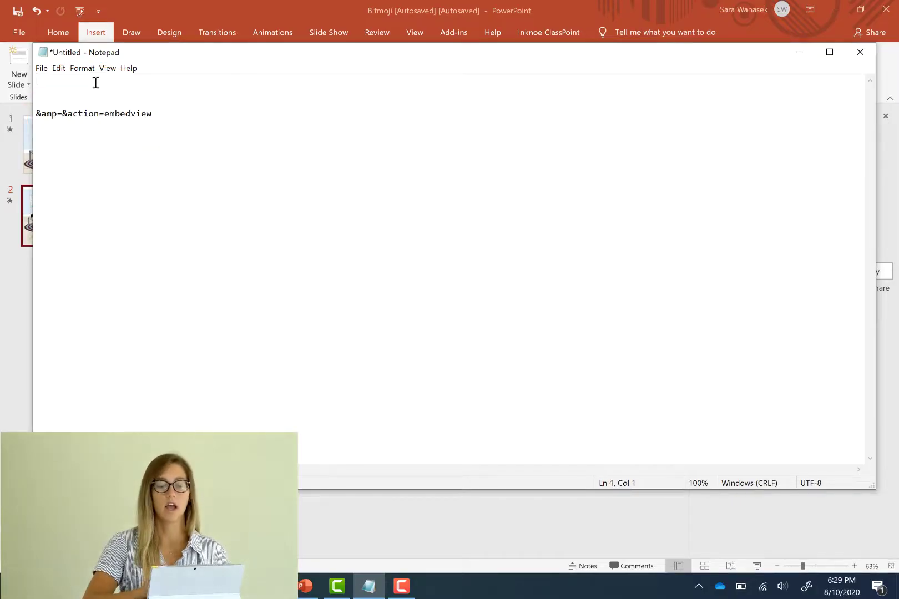
# Step: Join the sharing link with '&amp=&action=embedview' into one embed URL and copy it
pyautogui.hotkey('ctrl', 'v')
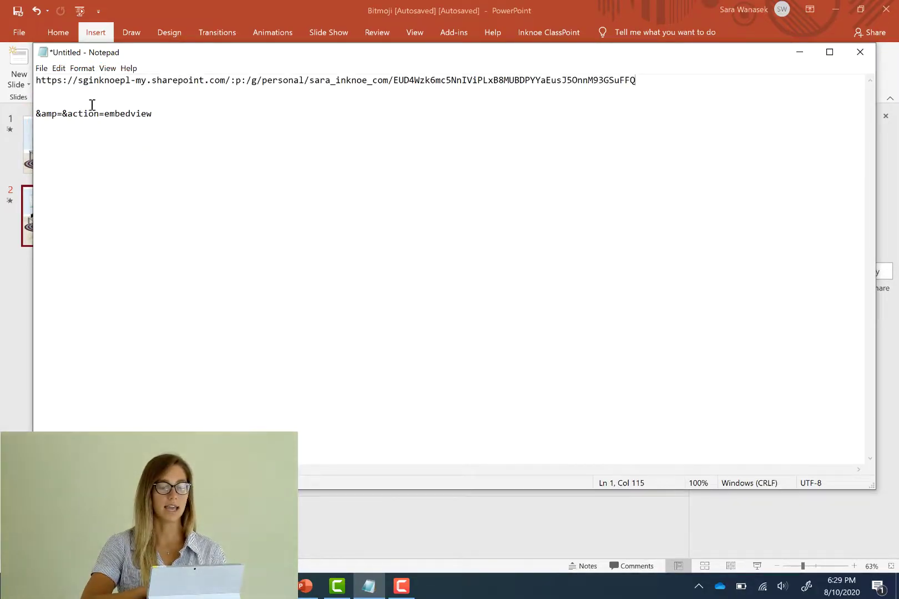
pyautogui.click(37, 115)
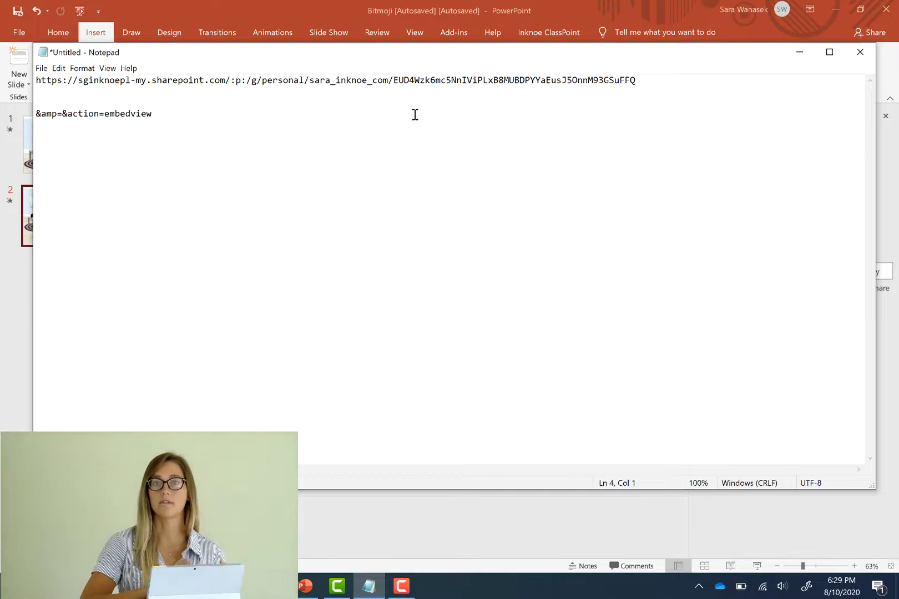
pyautogui.press('BackSpace')
pyautogui.press('BackSpace')
pyautogui.press('BackSpace')
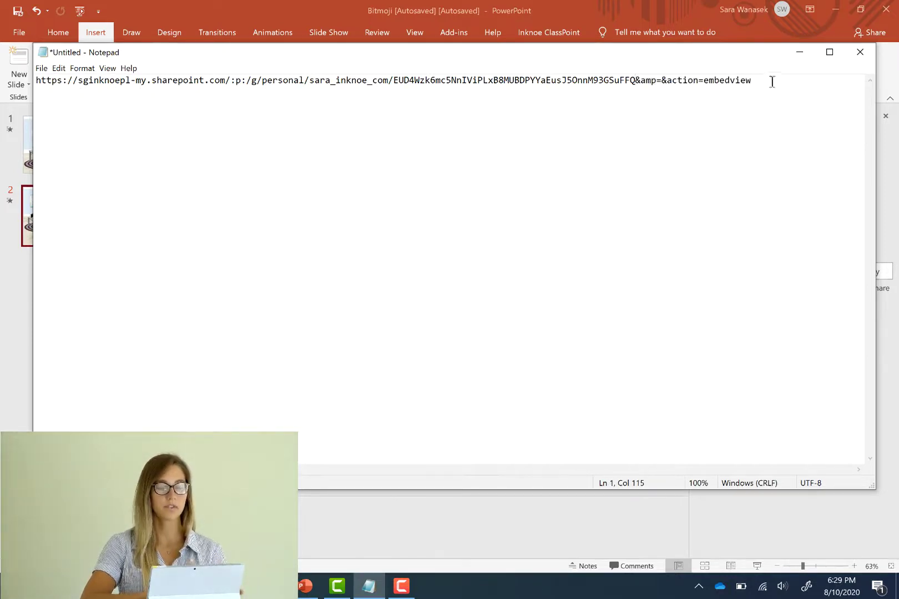
pyautogui.moveTo(772, 81); pyautogui.dragTo(35, 80)
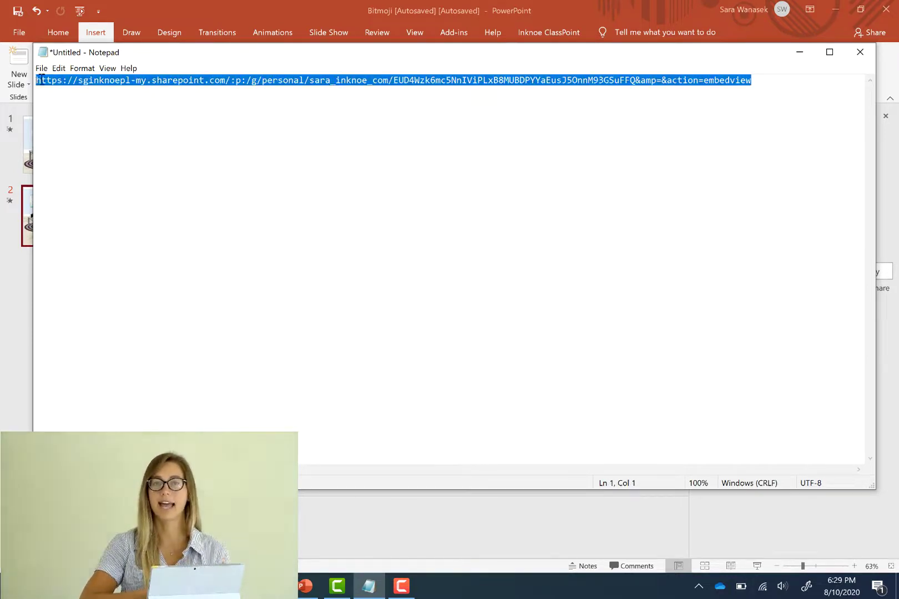
pyautogui.rightClick(50, 81)
pyautogui.click(47, 116)
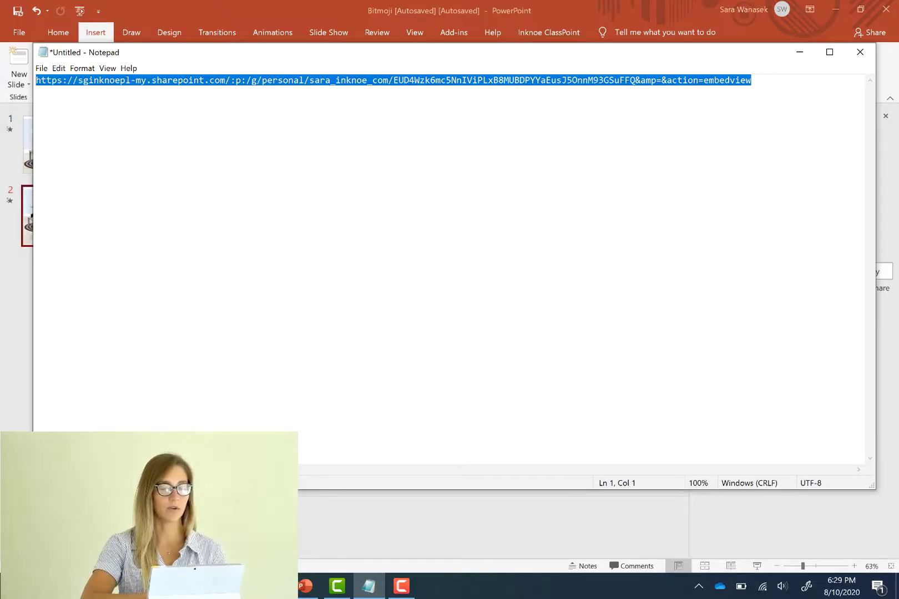
pyautogui.hotkey('alt', 'Tab')
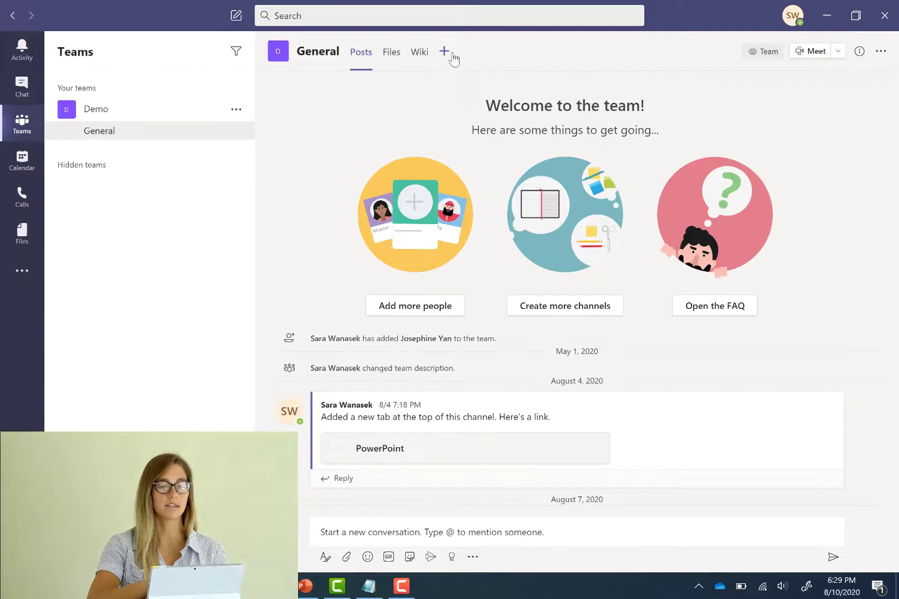
# Step: Add a 'Virtual Classroom' Website tab with the embed URL, without posting to the channel
pyautogui.click(444, 53)
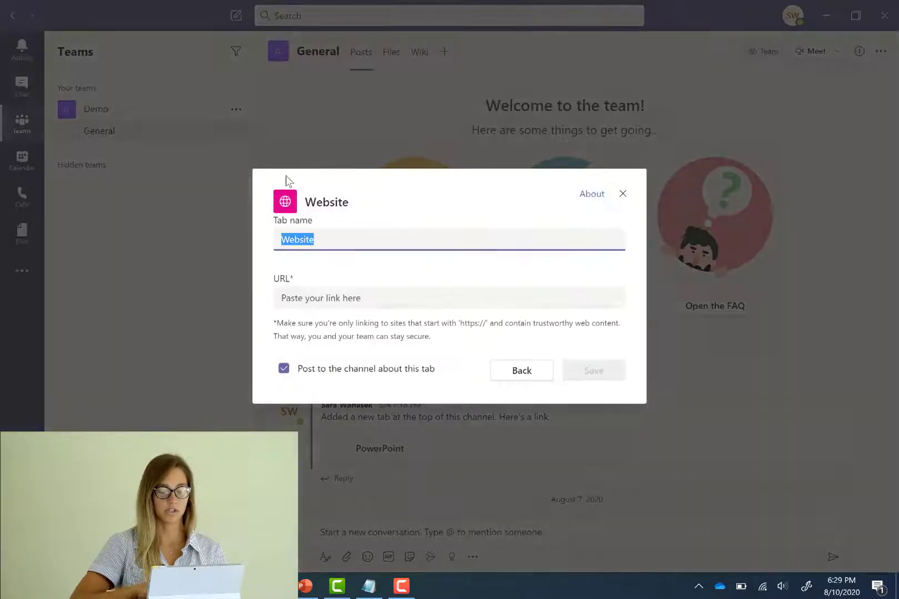
pyautogui.press('BackSpace')
pyautogui.write('Vir')
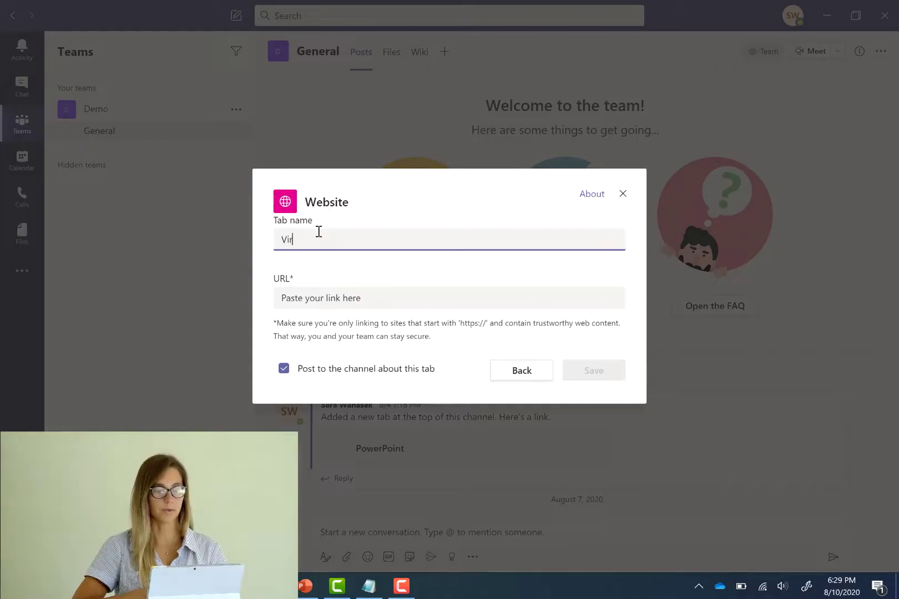
pyautogui.write('tual Classroom')
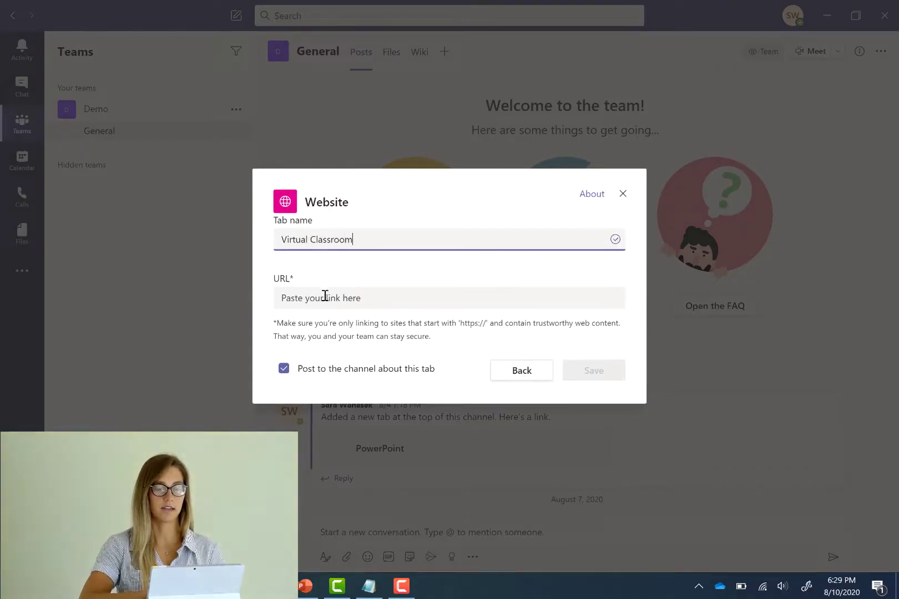
pyautogui.click(325, 298)
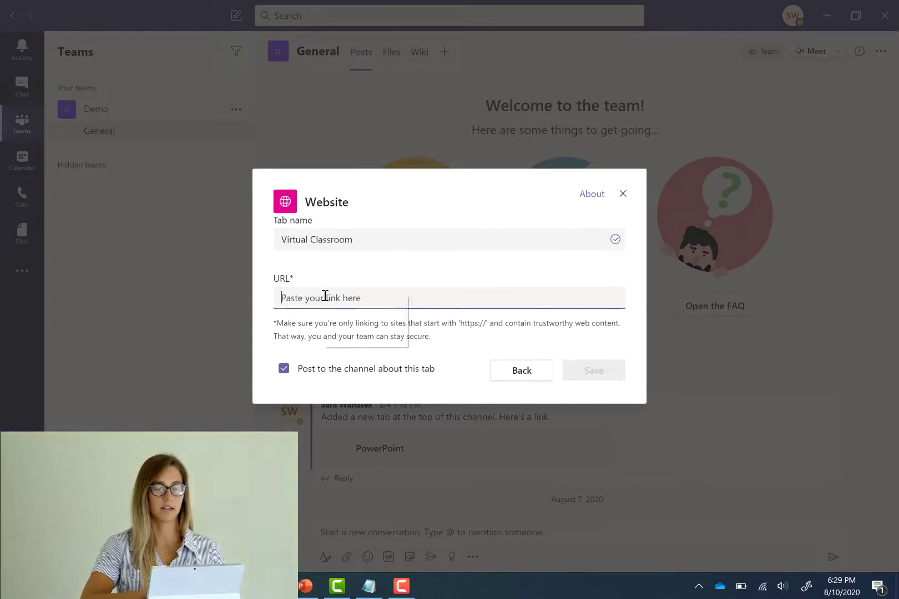
pyautogui.rightClick(326, 298)
pyautogui.click(346, 336)
pyautogui.click(345, 368)
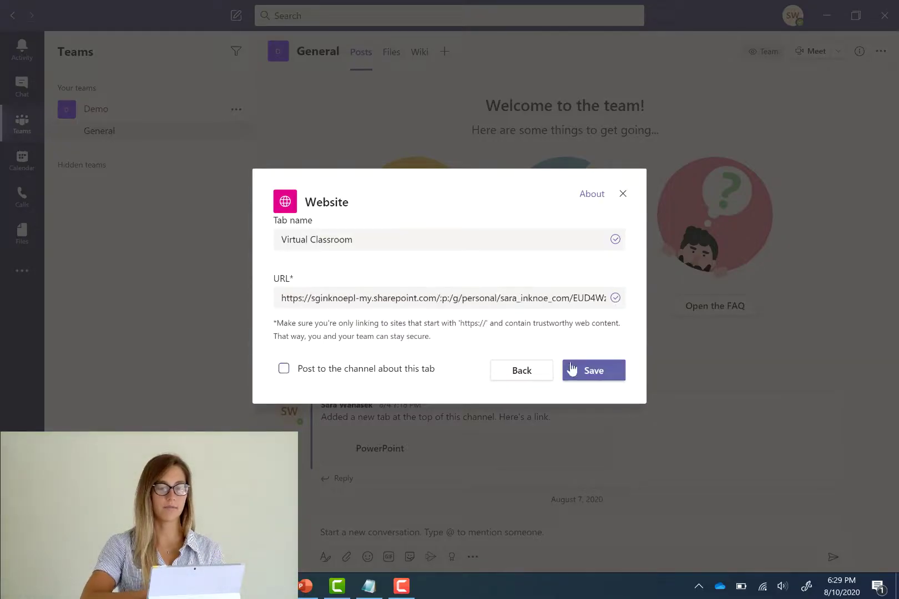
pyautogui.click(593, 371)
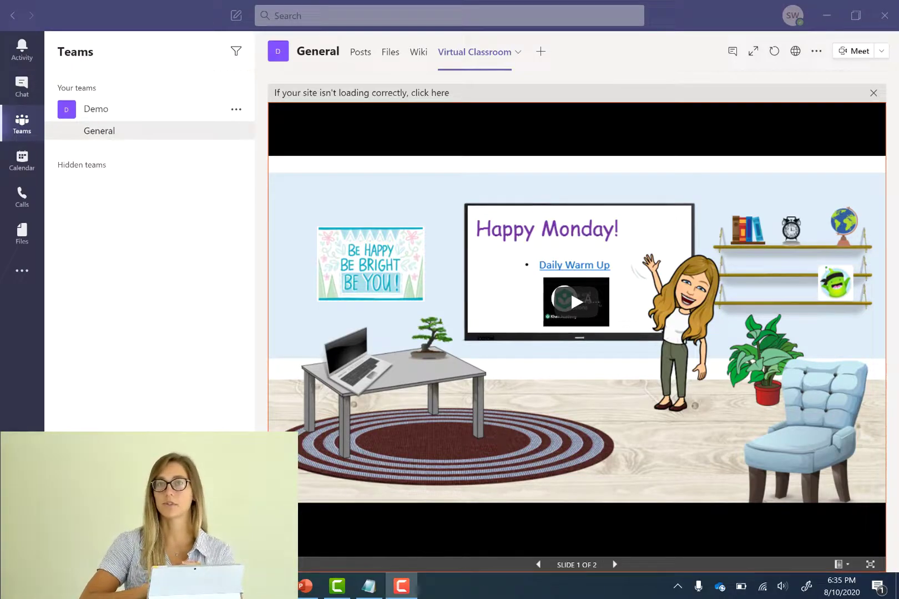
# Step: Back in PowerPoint, select the view-only link text and go to File > Export
pyautogui.click(305, 586)
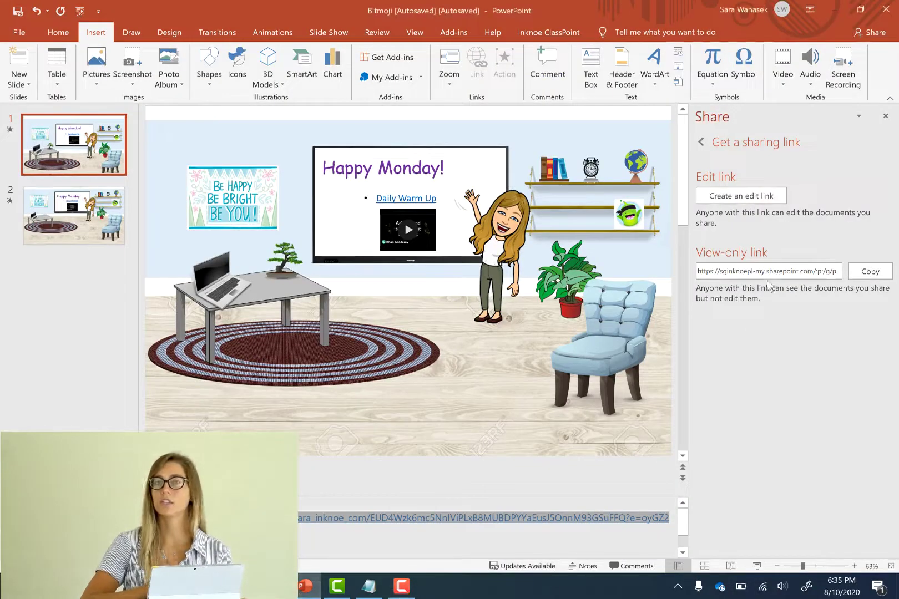
pyautogui.moveTo(700, 270); pyautogui.dragTo(821, 288)
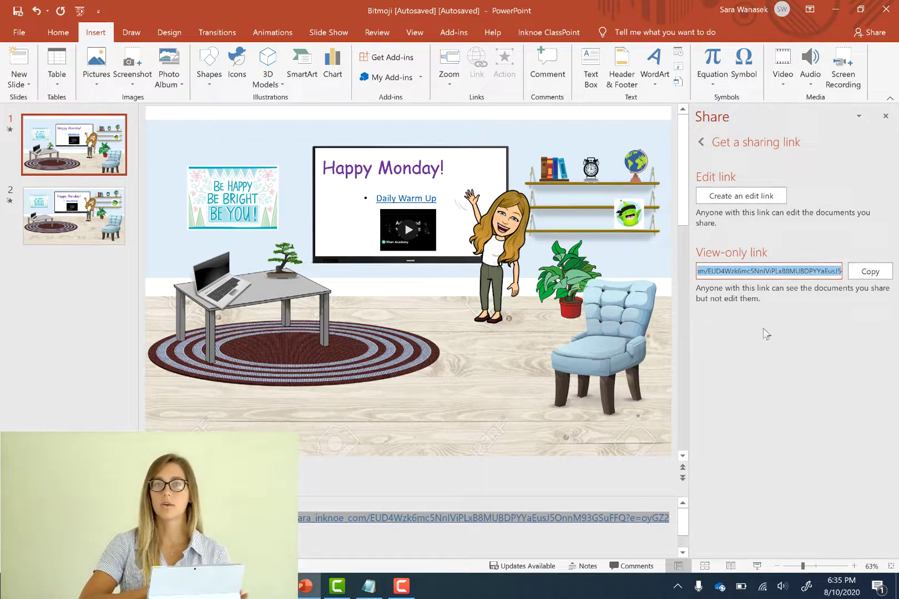
pyautogui.click(19, 32)
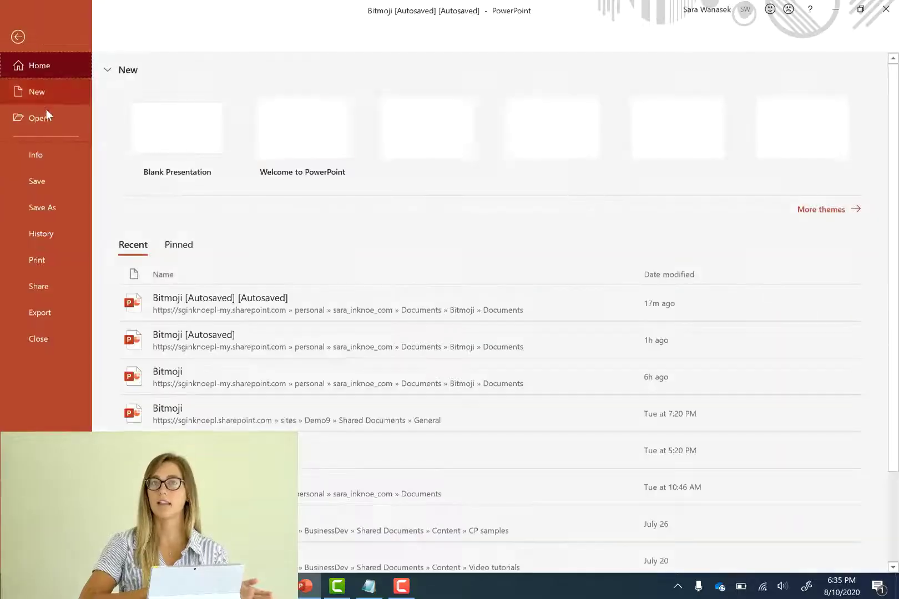
pyautogui.click(59, 316)
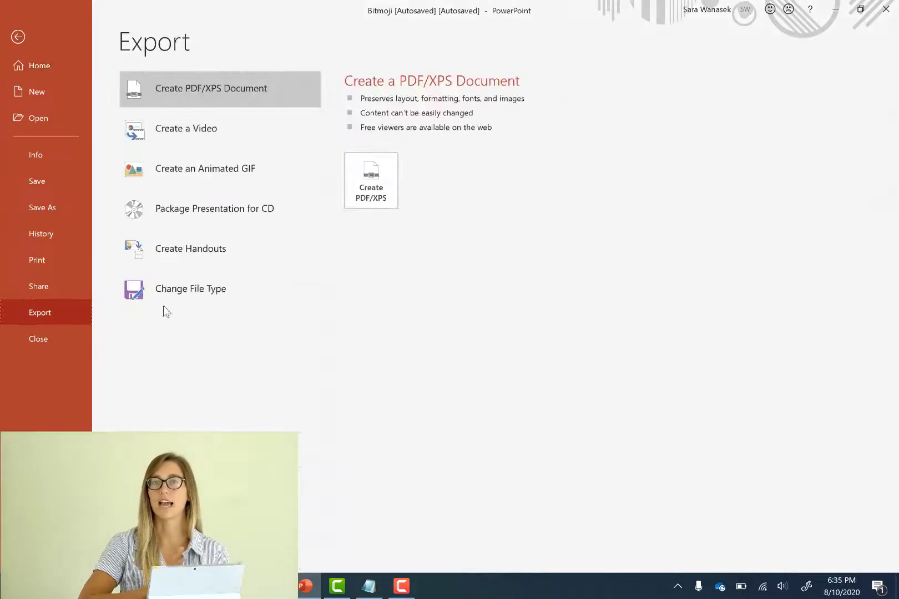